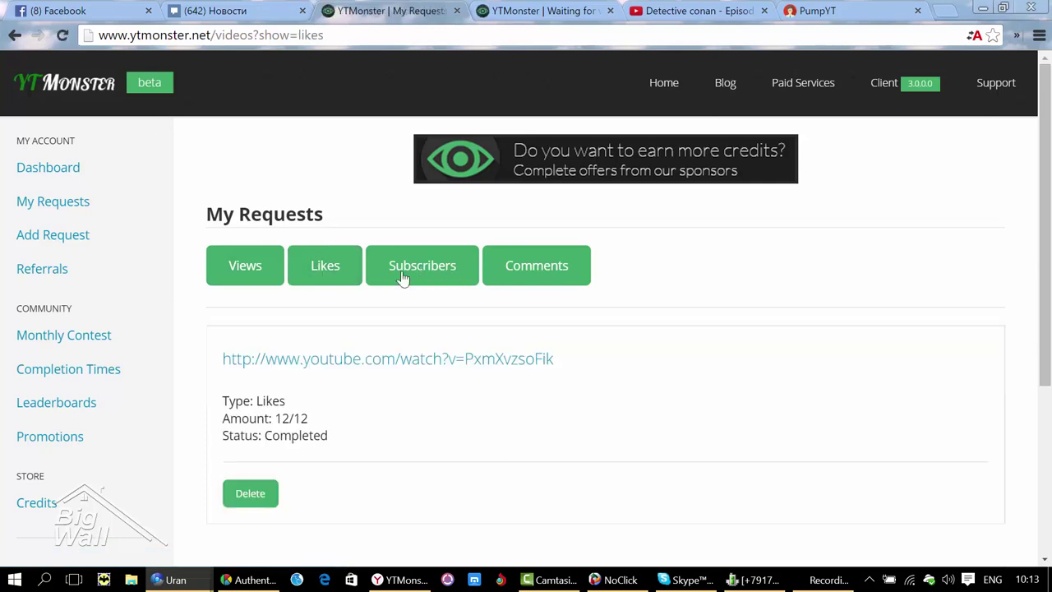
Review the existing likes, subscribers and comments requests on the My Requests page
{"action": "scroll", "coordinate": [364, 444], "scroll_direction": "down", "scroll_amount": 2}
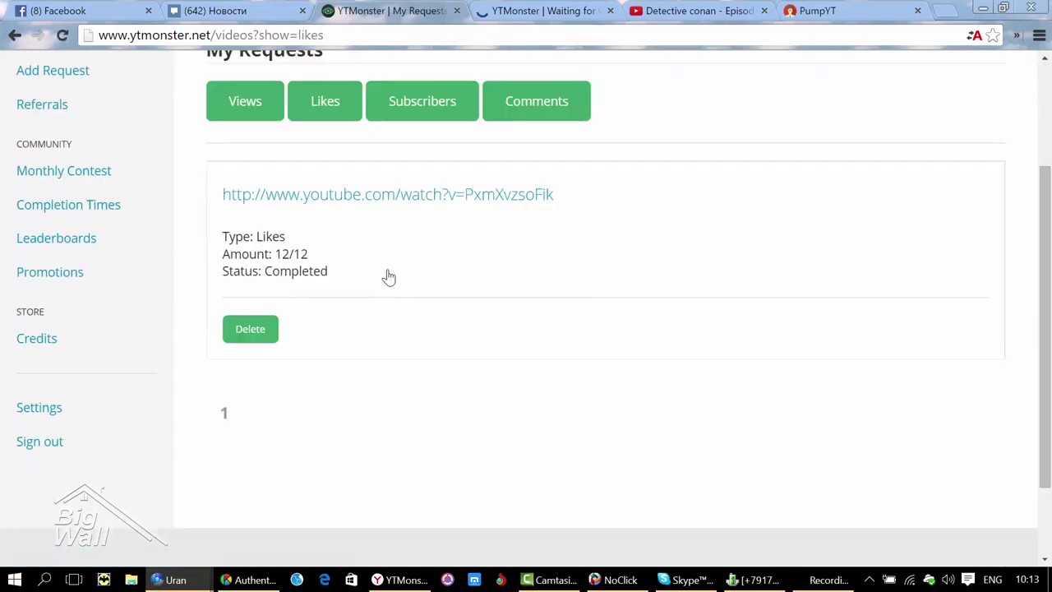
{"action": "scroll", "coordinate": [387, 275], "scroll_direction": "up", "scroll_amount": 2}
{"action": "left_click", "coordinate": [416, 265]}
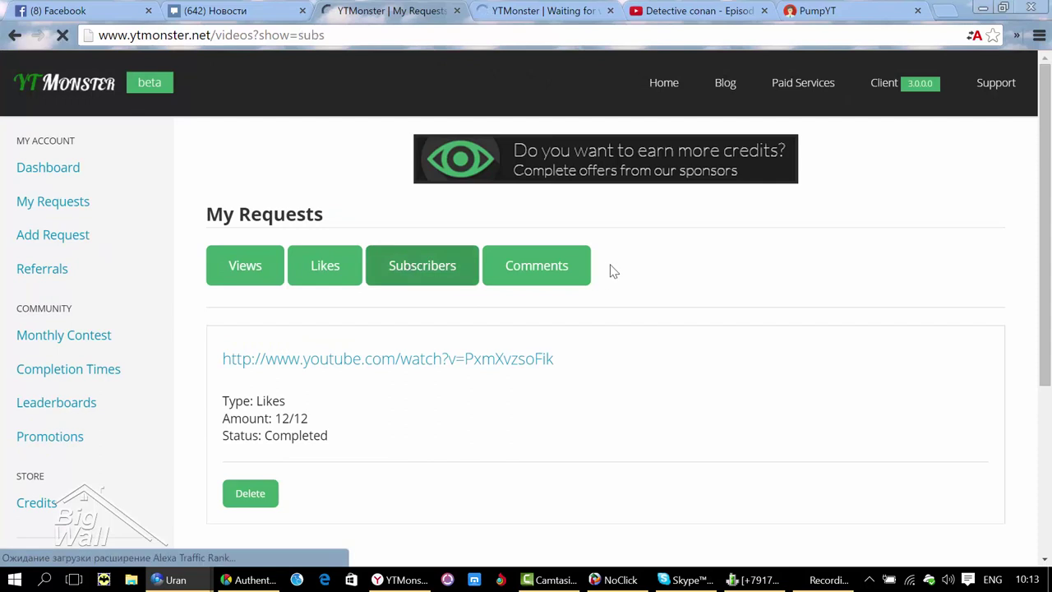
{"action": "left_click", "coordinate": [541, 283]}
{"action": "scroll", "coordinate": [577, 305], "scroll_direction": "down", "scroll_amount": 1}
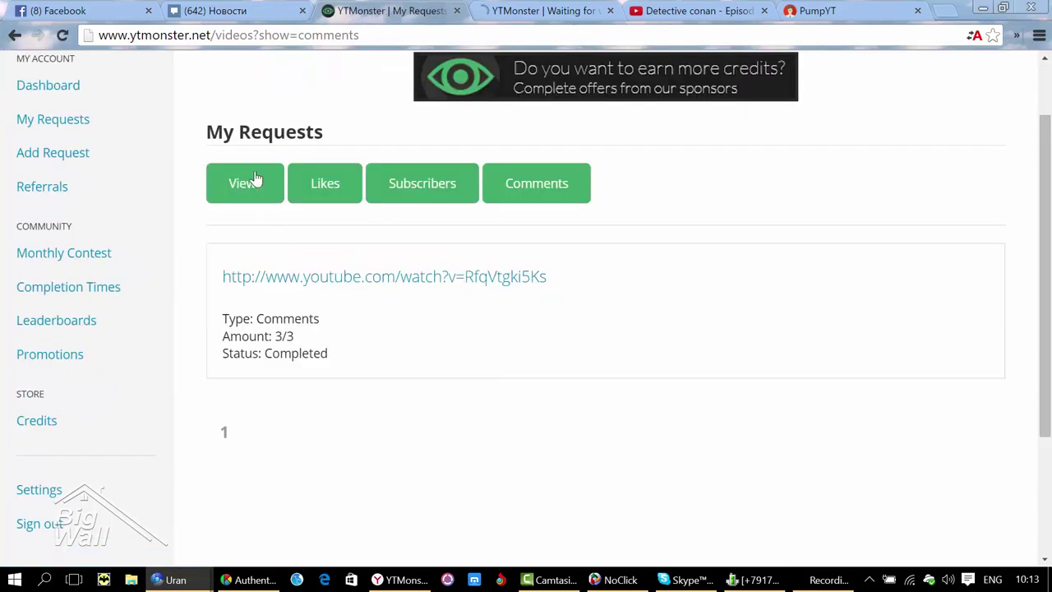
{"action": "scroll", "coordinate": [577, 232], "scroll_direction": "up", "scroll_amount": 1}
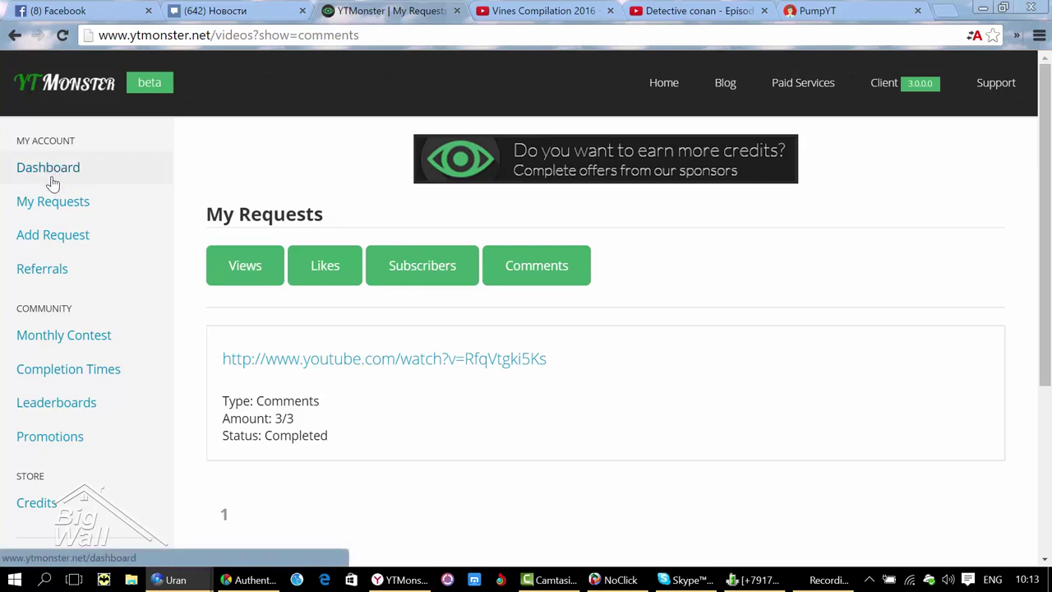
Open a new request form, display the share link of the Vines Compilation 2016 video on YouTube, and return to the form
{"action": "left_click", "coordinate": [51, 247]}
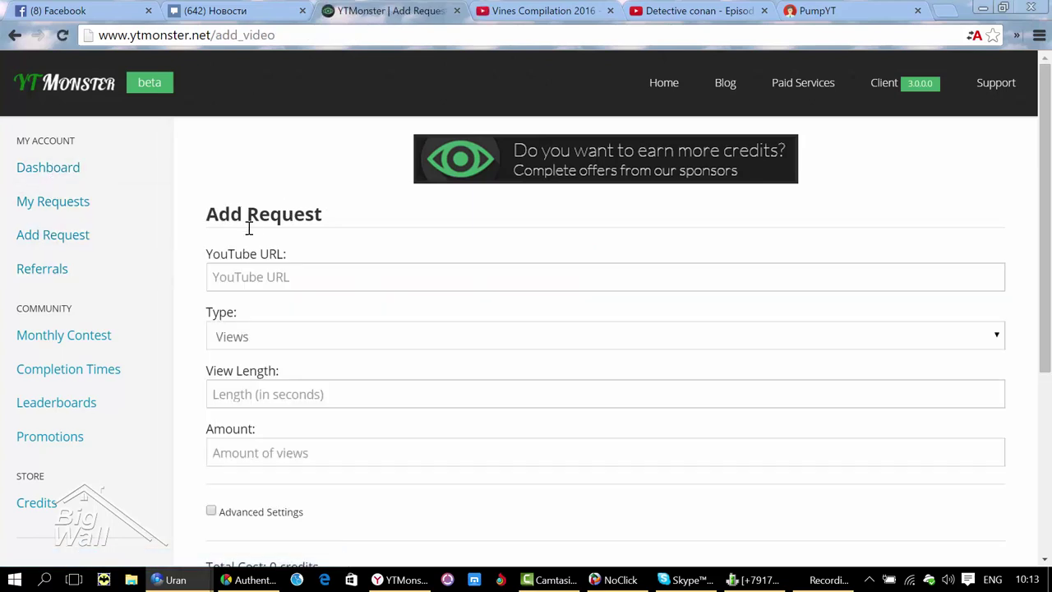
{"action": "left_click", "coordinate": [250, 280]}
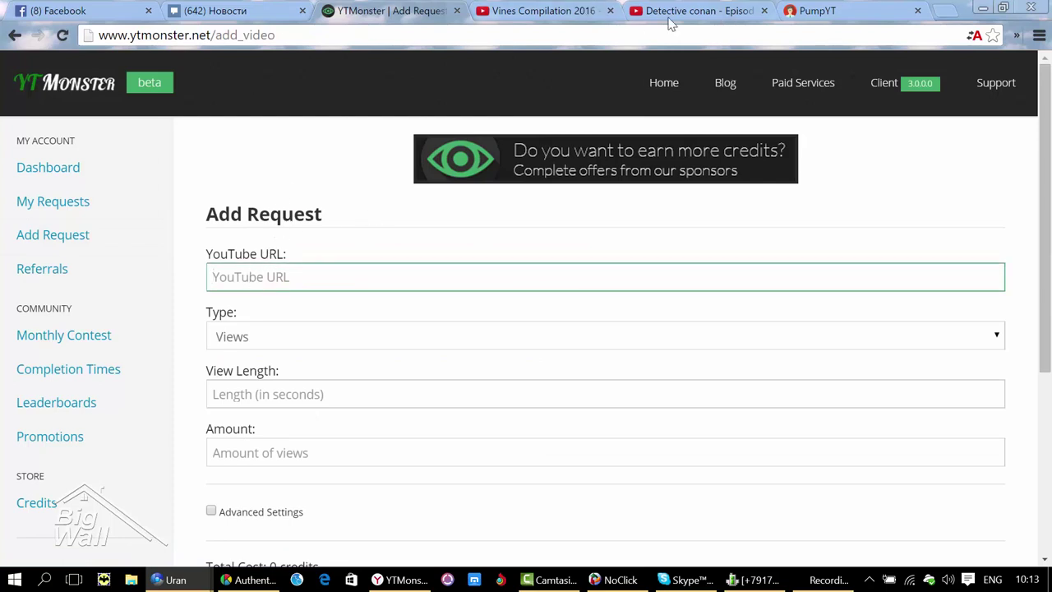
{"action": "left_click", "coordinate": [559, 13]}
{"action": "left_click", "coordinate": [313, 35]}
{"action": "scroll", "coordinate": [56, 278], "scroll_direction": "down", "scroll_amount": 2}
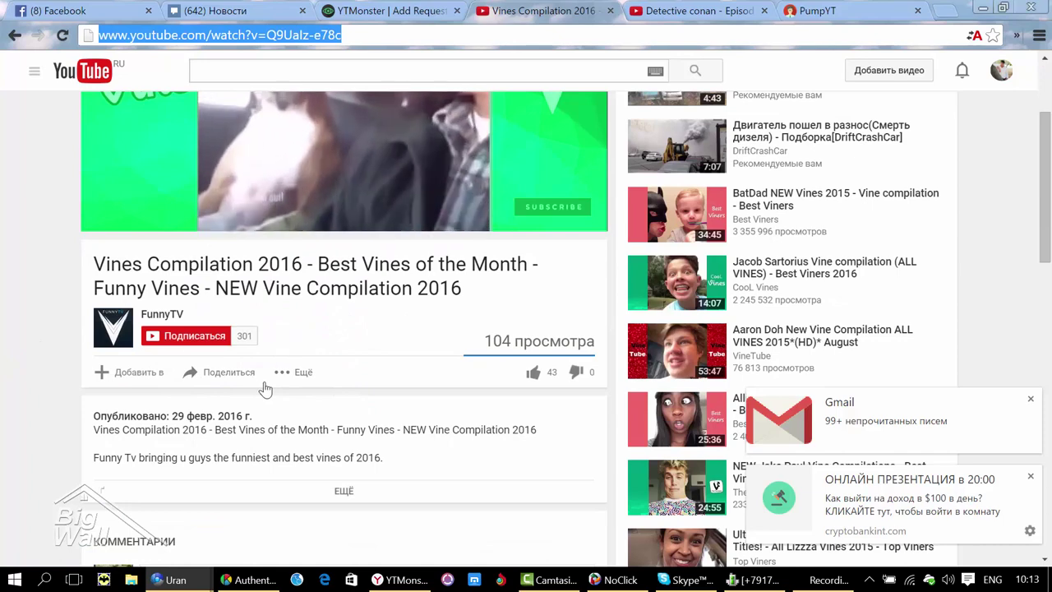
{"action": "left_click", "coordinate": [234, 378]}
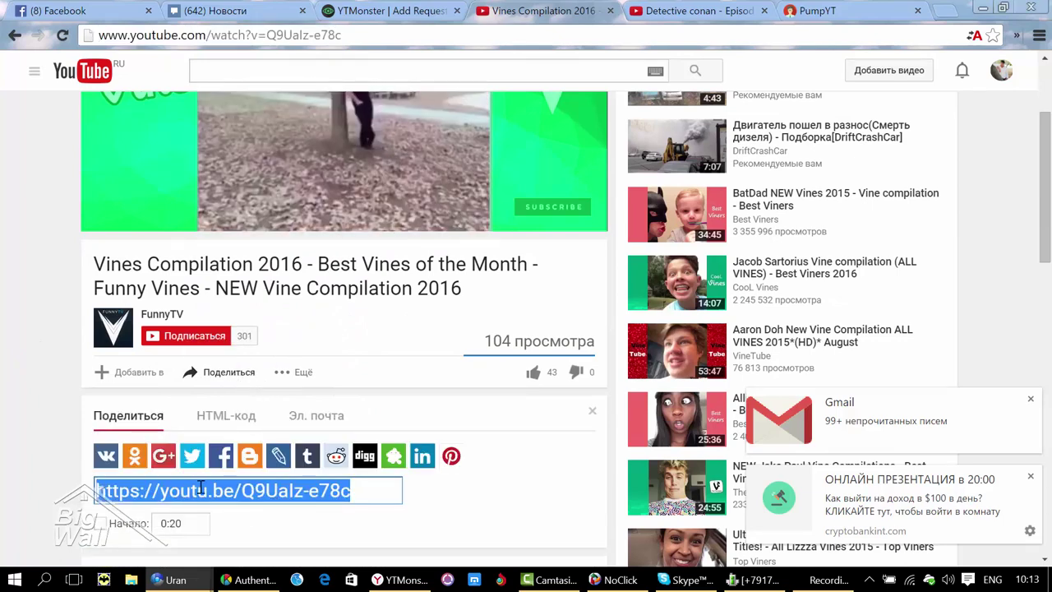
{"action": "left_click", "coordinate": [405, 10]}
{"action": "left_click", "coordinate": [516, 10]}
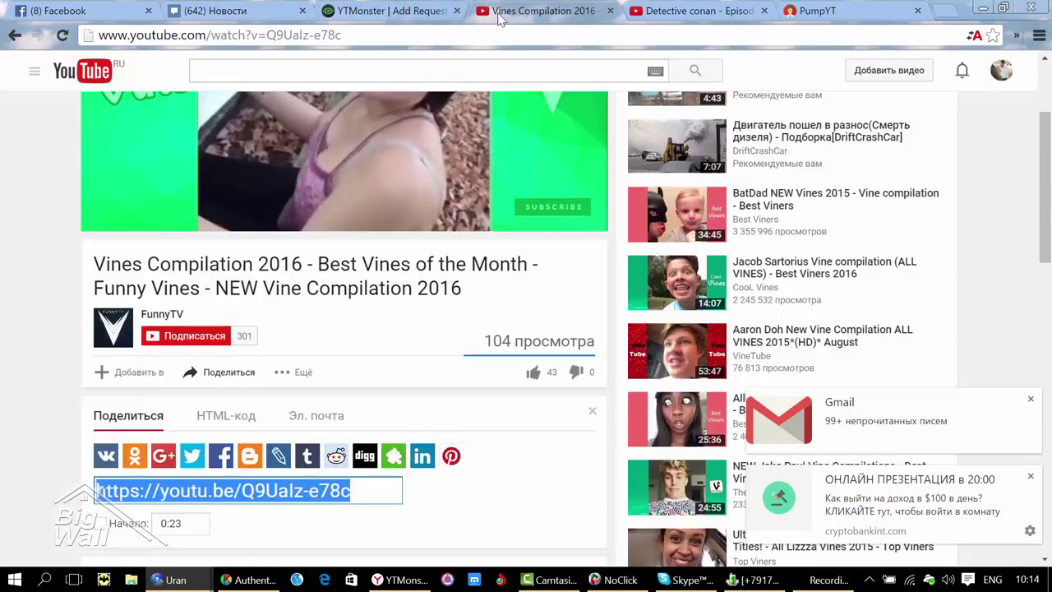
{"action": "left_click", "coordinate": [368, 14]}
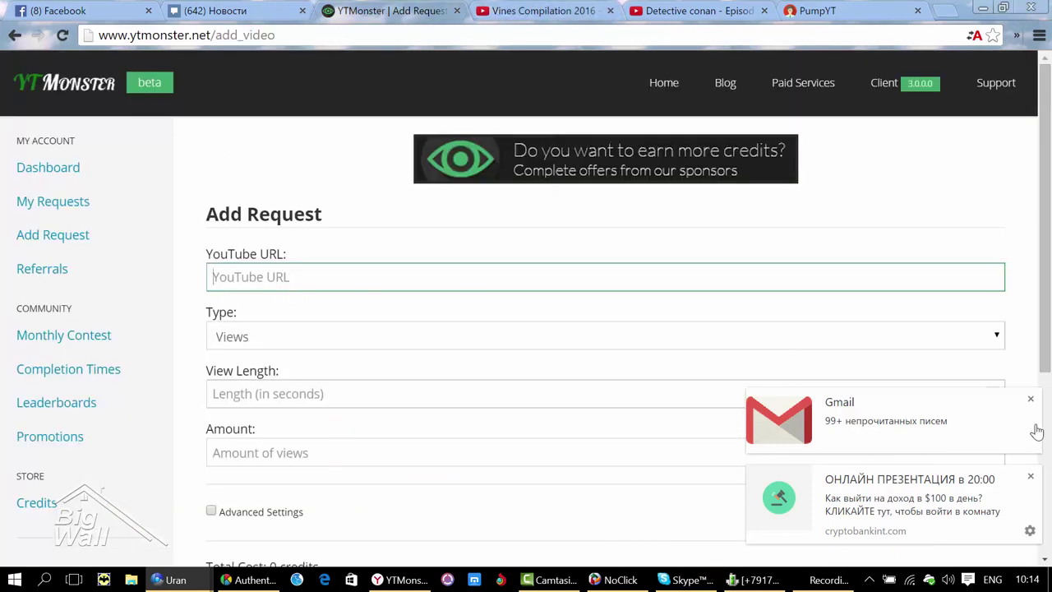
View the available request types in the new request form, leaving Views selected
{"action": "left_click", "coordinate": [325, 337]}
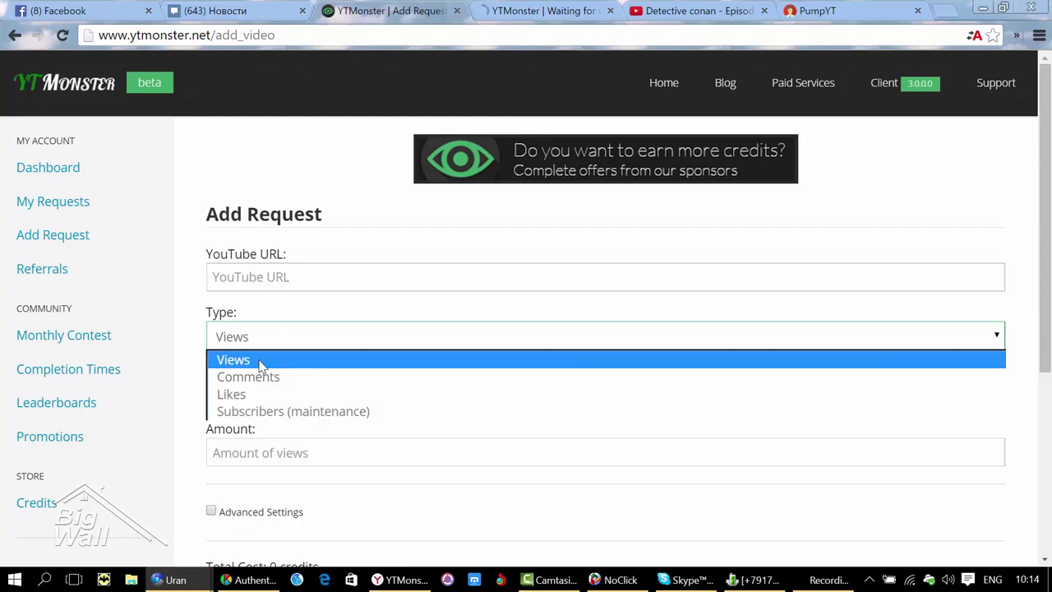
{"action": "left_click", "coordinate": [301, 162]}
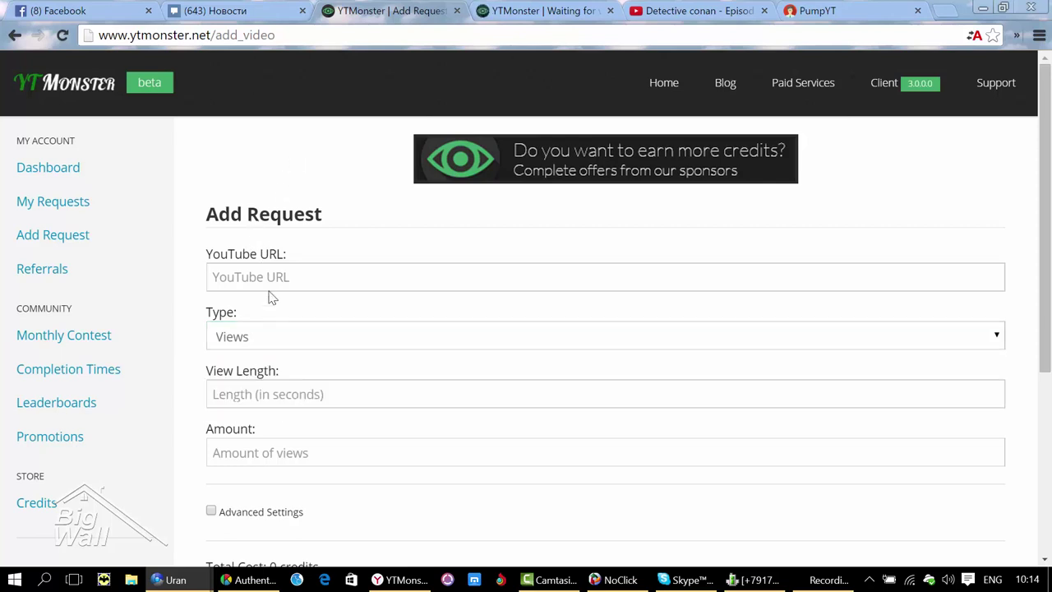
{"action": "left_click", "coordinate": [268, 342]}
{"action": "left_click", "coordinate": [268, 342]}
Set the views request's view length to 40 seconds and its amount to 1000
{"action": "left_click", "coordinate": [257, 401]}
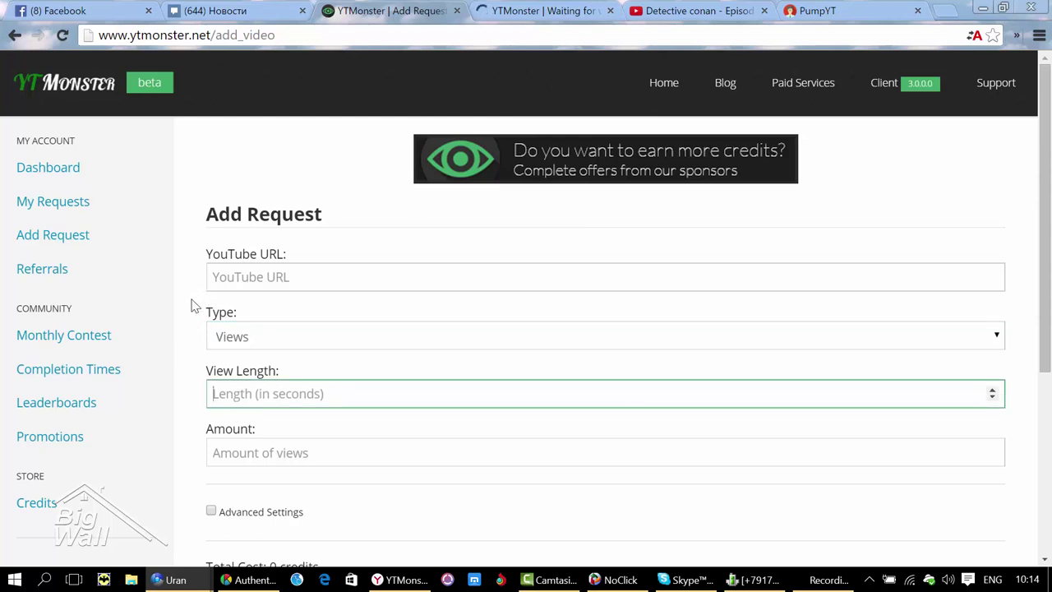
{"action": "scroll", "coordinate": [192, 305], "scroll_direction": "down", "scroll_amount": 1}
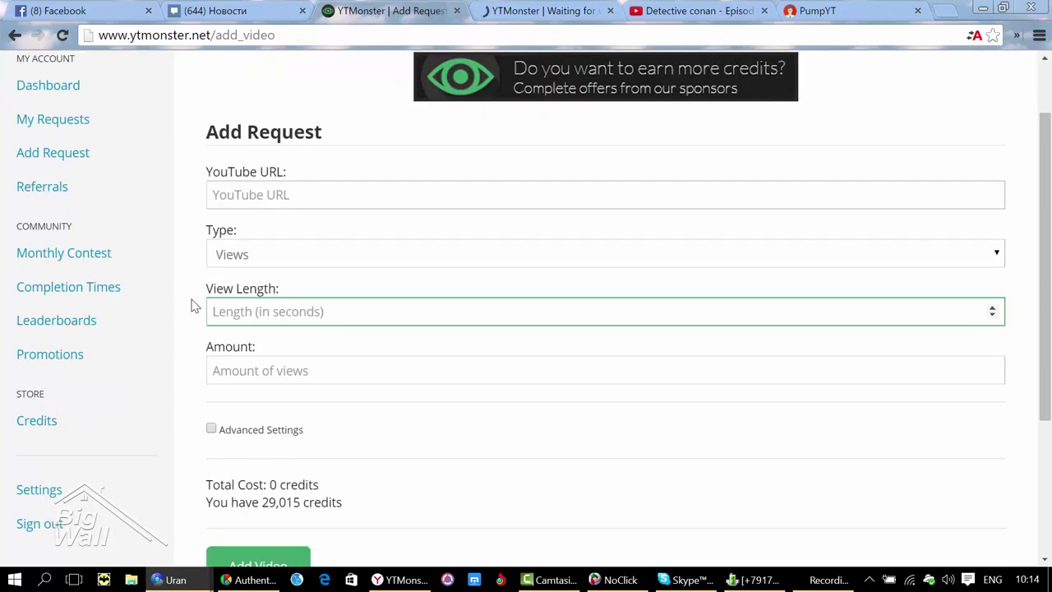
{"action": "left_click", "coordinate": [290, 366]}
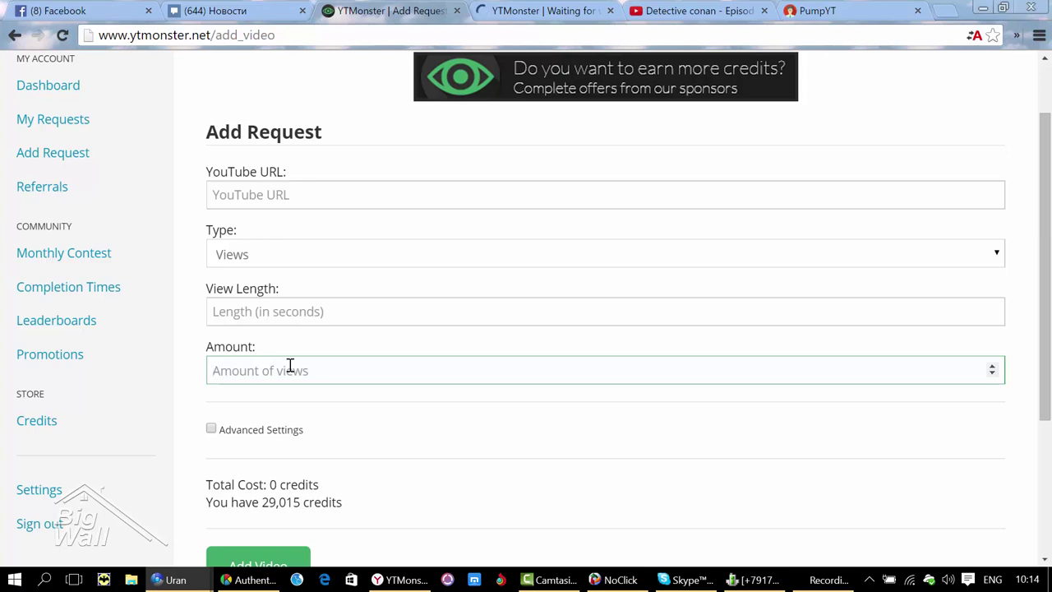
{"action": "left_click", "coordinate": [249, 313]}
{"action": "type", "text": "40"}
{"action": "left_click", "coordinate": [237, 377]}
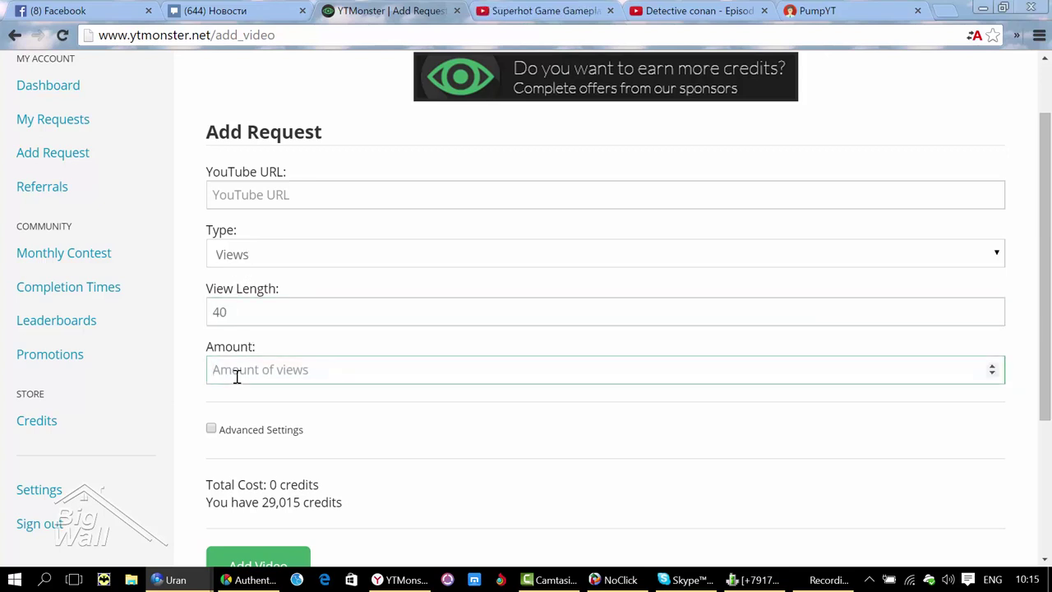
{"action": "type", "text": "1000"}
{"action": "left_click", "coordinate": [279, 419]}
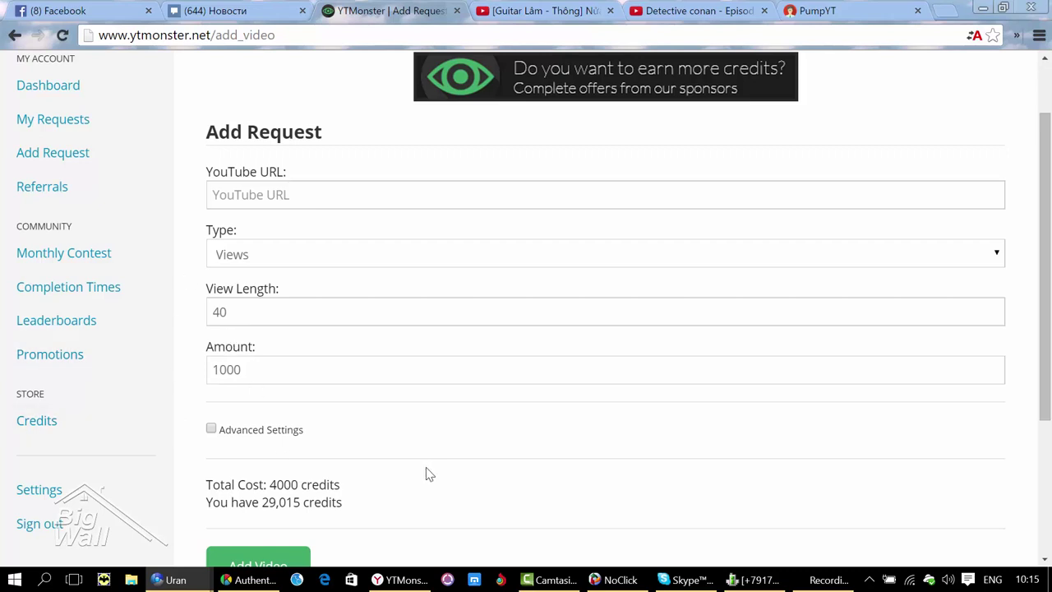
Show the request's advanced settings and examine the maximum views per hour and randomized view length options
{"action": "left_click", "coordinate": [211, 429]}
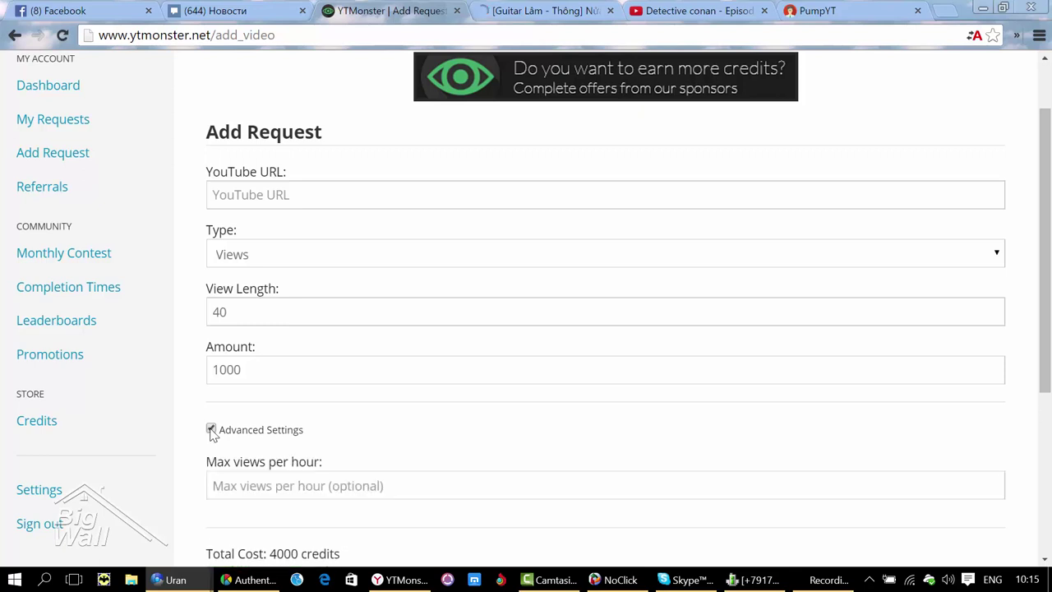
{"action": "scroll", "coordinate": [433, 369], "scroll_direction": "down", "scroll_amount": 2}
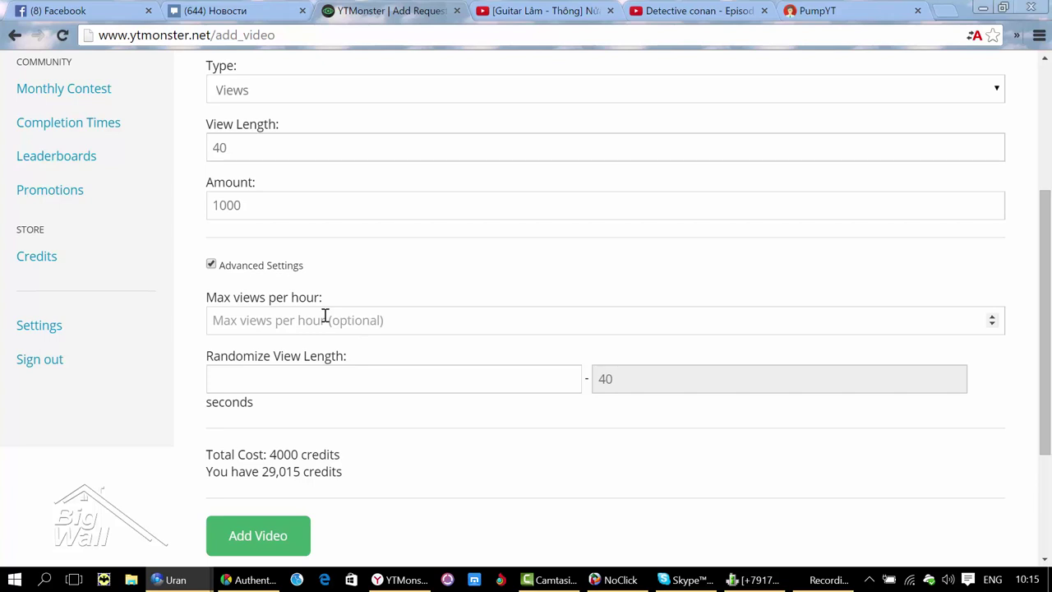
{"action": "left_click", "coordinate": [279, 379]}
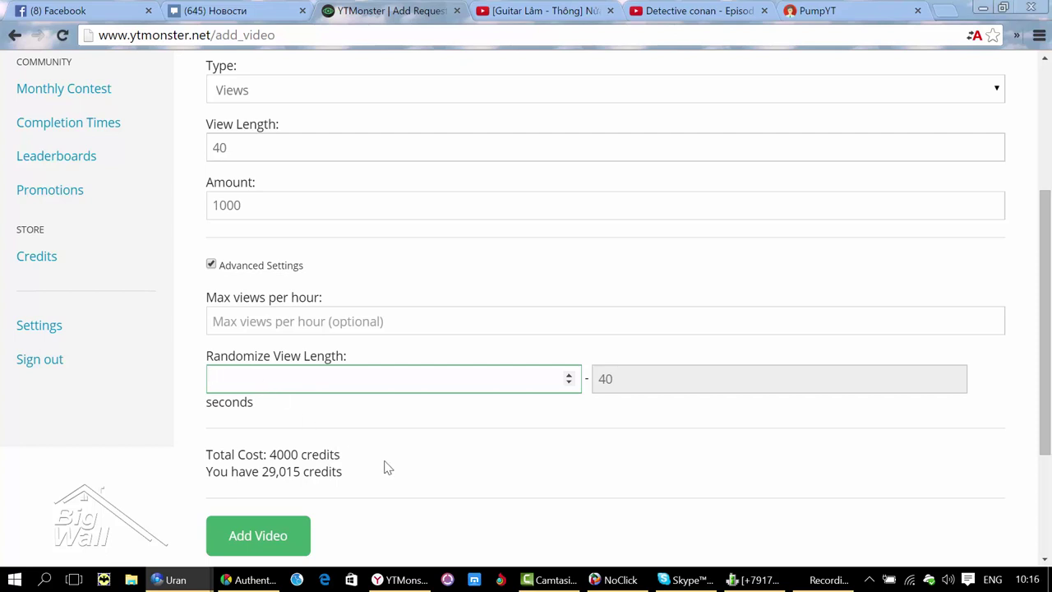
{"action": "left_click", "coordinate": [195, 290]}
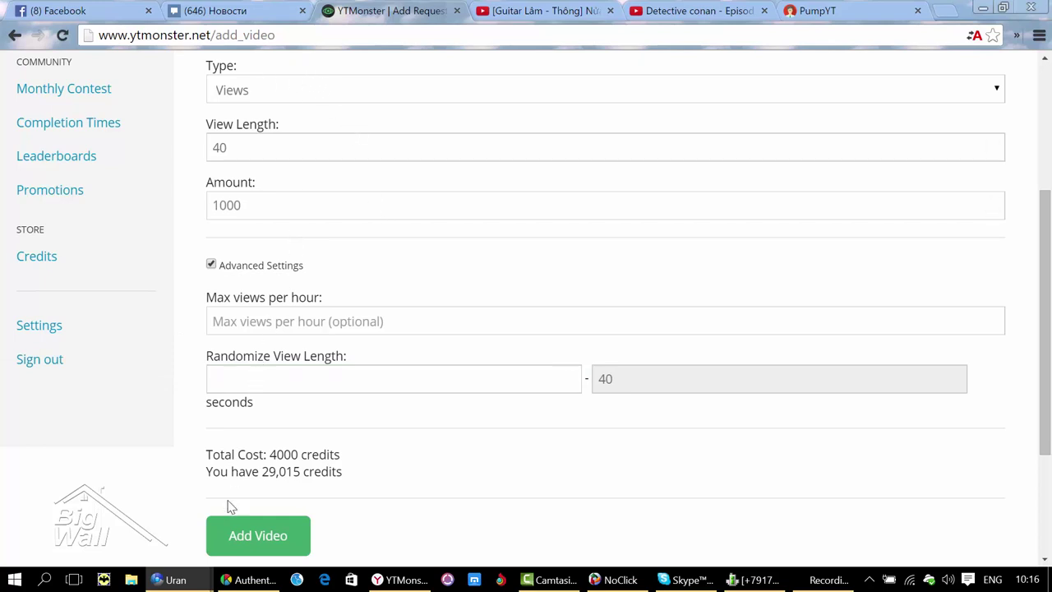
Go back to My Requests and look over the listed views requests
{"action": "scroll", "coordinate": [507, 427], "scroll_direction": "up", "scroll_amount": 3}
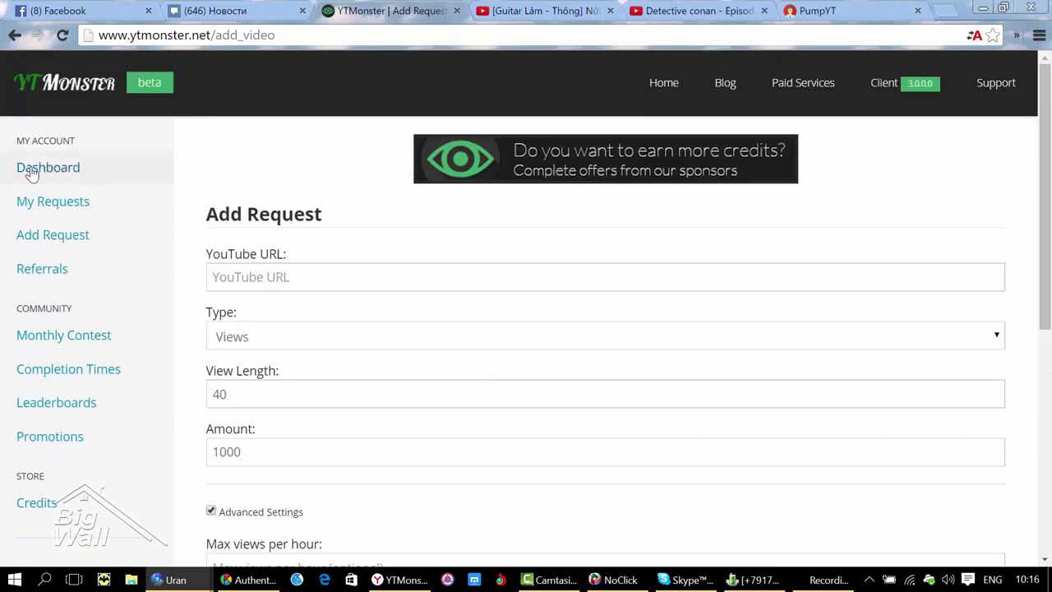
{"action": "left_click", "coordinate": [52, 208]}
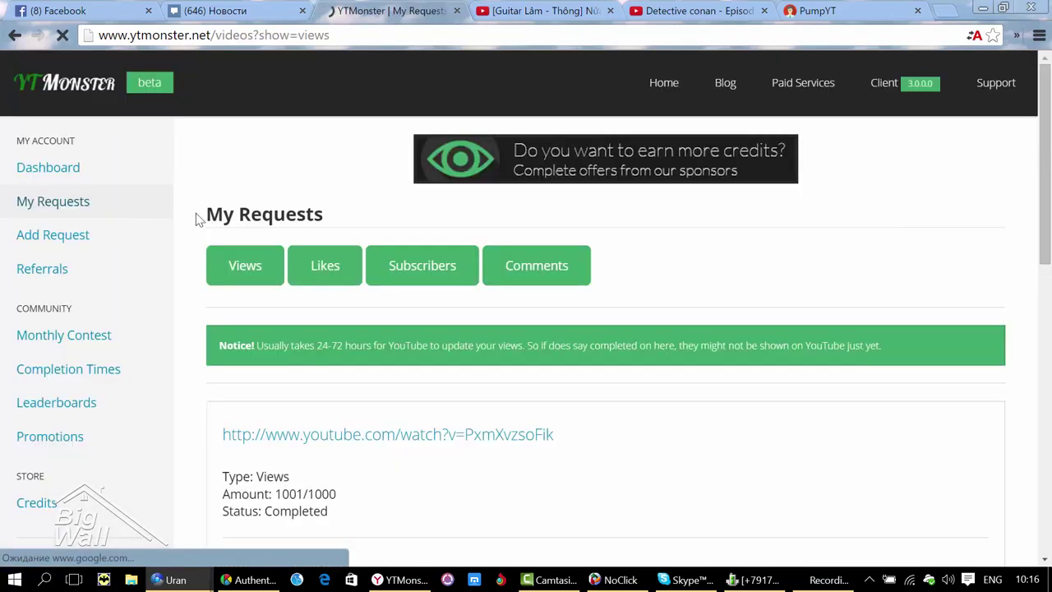
{"action": "scroll", "coordinate": [259, 317], "scroll_direction": "down", "scroll_amount": 1}
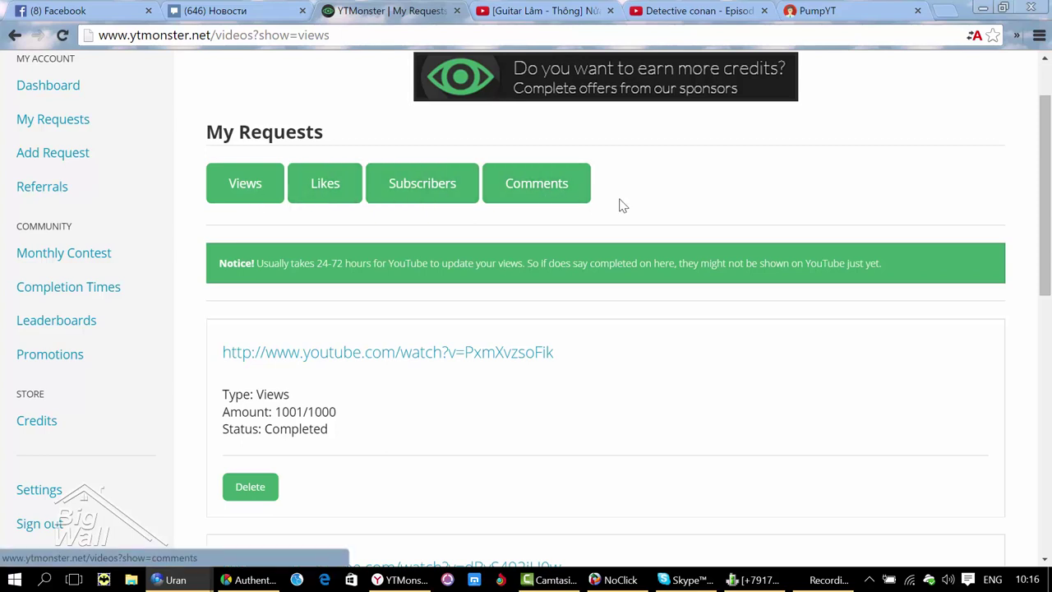
{"action": "scroll", "coordinate": [369, 206], "scroll_direction": "up", "scroll_amount": 1}
Start another new request with the type Comments and activate its comment text area
{"action": "left_click", "coordinate": [81, 236]}
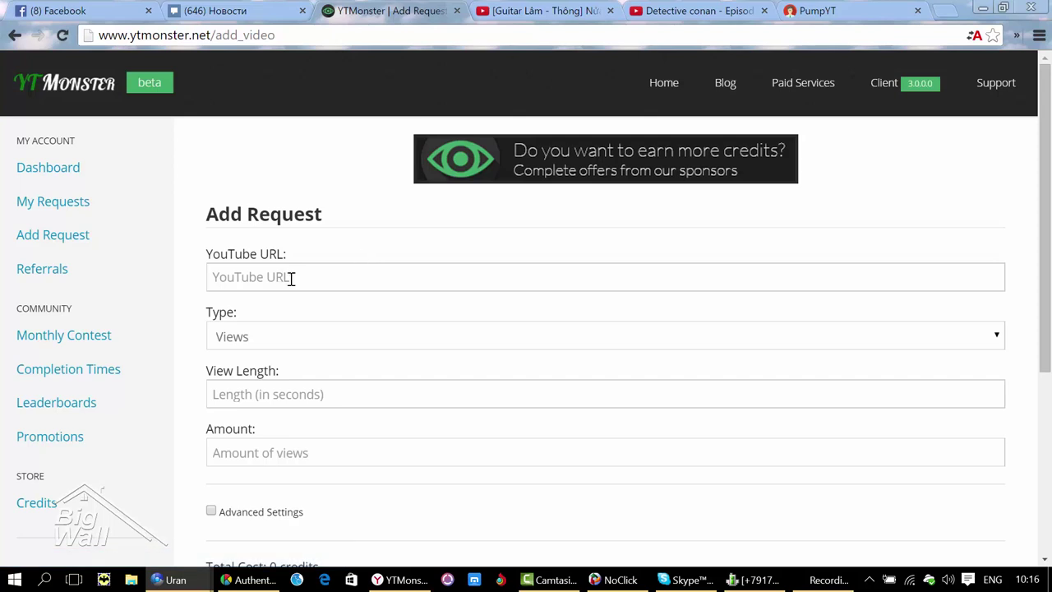
{"action": "scroll", "coordinate": [288, 278], "scroll_direction": "down", "scroll_amount": 1}
{"action": "left_click", "coordinate": [312, 258]}
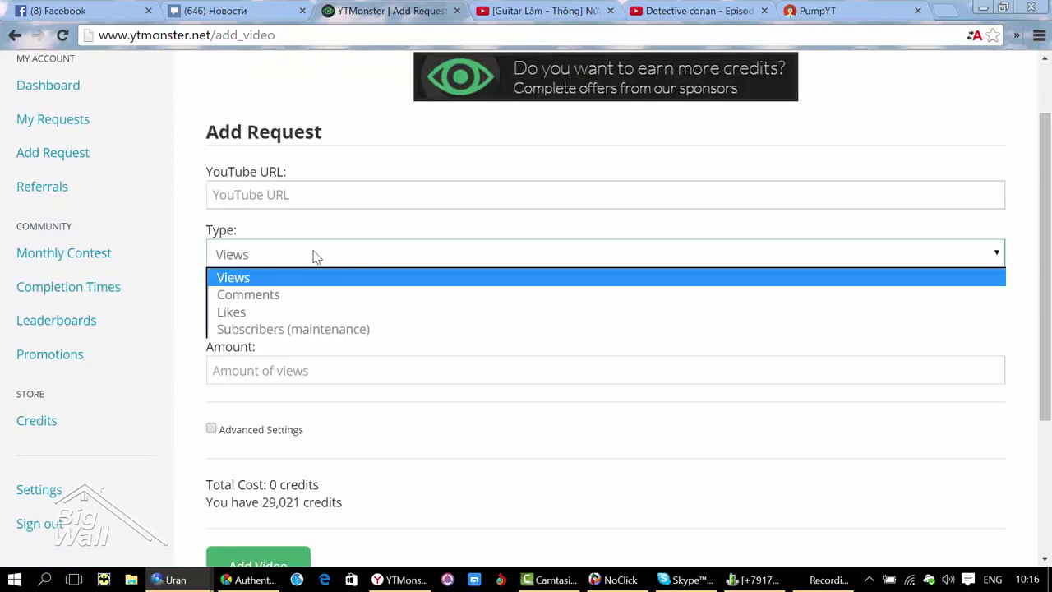
{"action": "left_click", "coordinate": [263, 295]}
{"action": "left_click", "coordinate": [262, 327]}
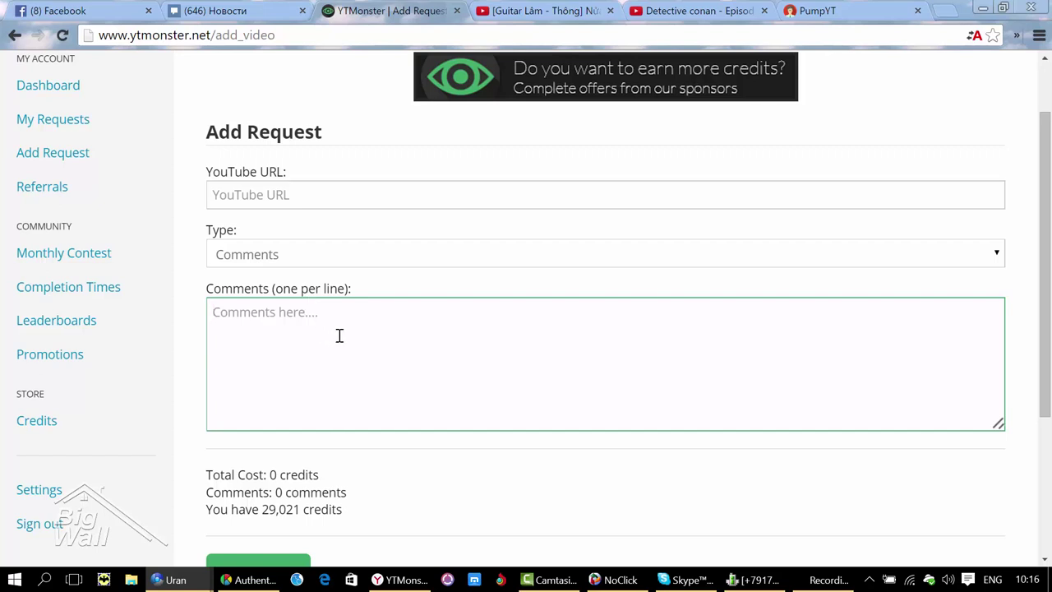
Change the request type to Likes, set the amount to 1 and check the total cost
{"action": "left_click", "coordinate": [383, 258]}
{"action": "left_click", "coordinate": [258, 313]}
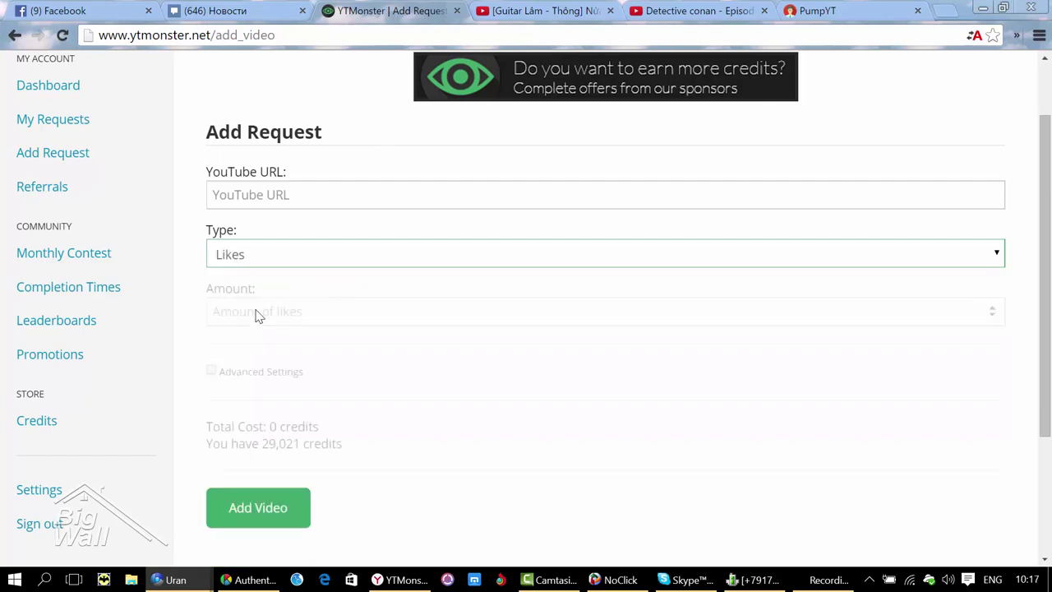
{"action": "left_click", "coordinate": [294, 311]}
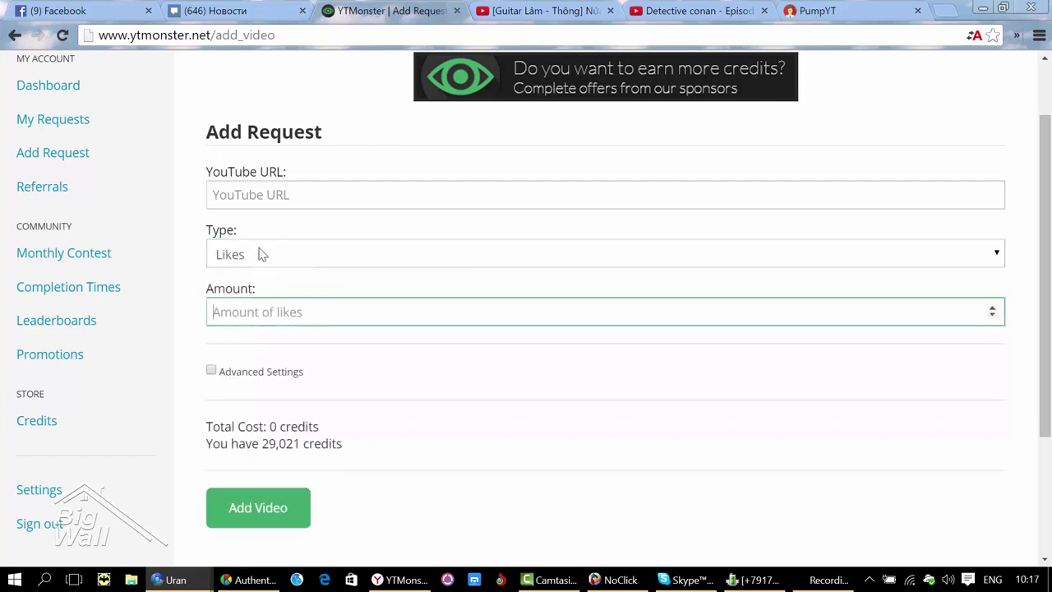
{"action": "left_click", "coordinate": [261, 200]}
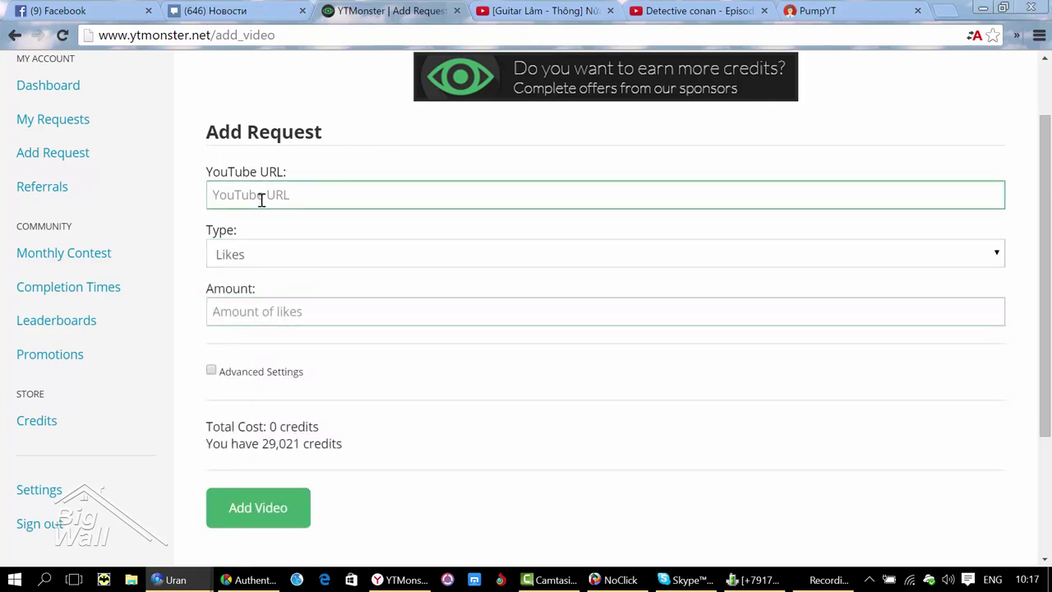
{"action": "left_click", "coordinate": [256, 319]}
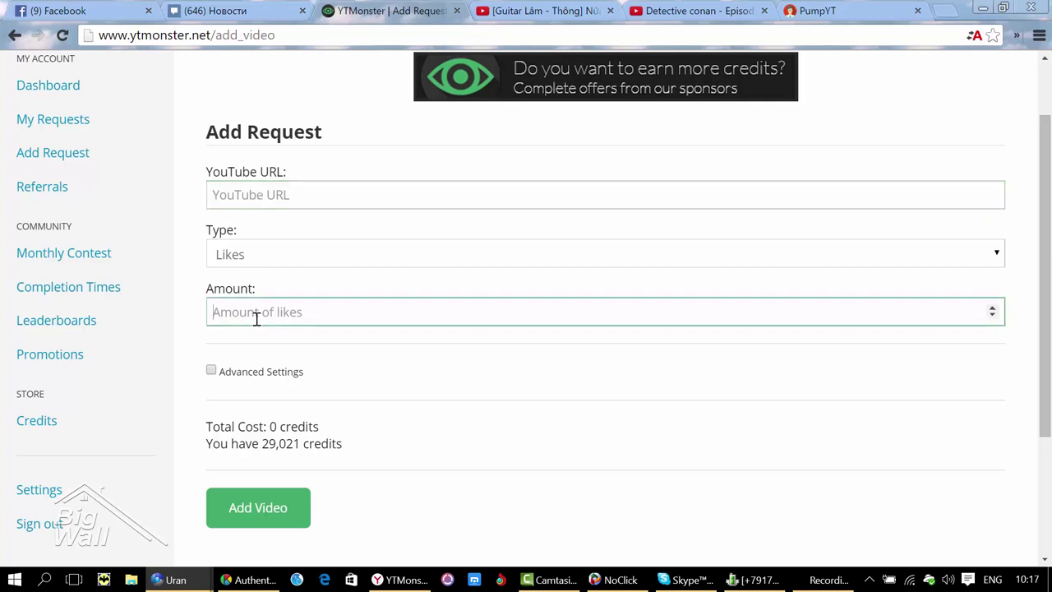
{"action": "type", "text": "1"}
{"action": "left_click", "coordinate": [243, 360]}
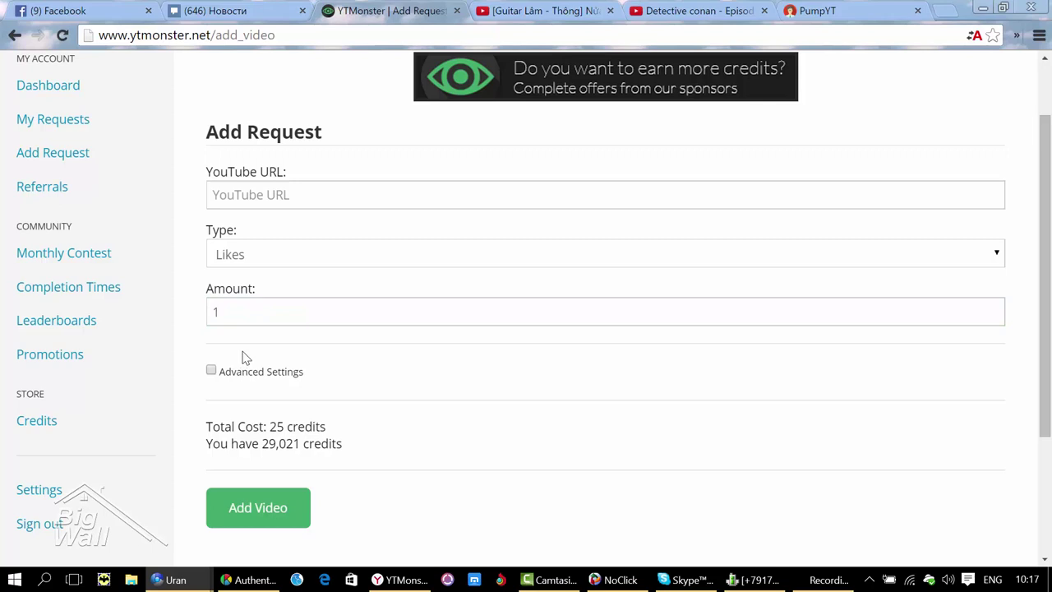
{"action": "left_click_drag", "start_coordinate": [271, 427], "coordinate": [330, 427]}
{"action": "left_click", "coordinate": [186, 226]}
View the referral link page, the Monthly Contest standings and the Completion Times of the services
{"action": "left_click", "coordinate": [55, 202]}
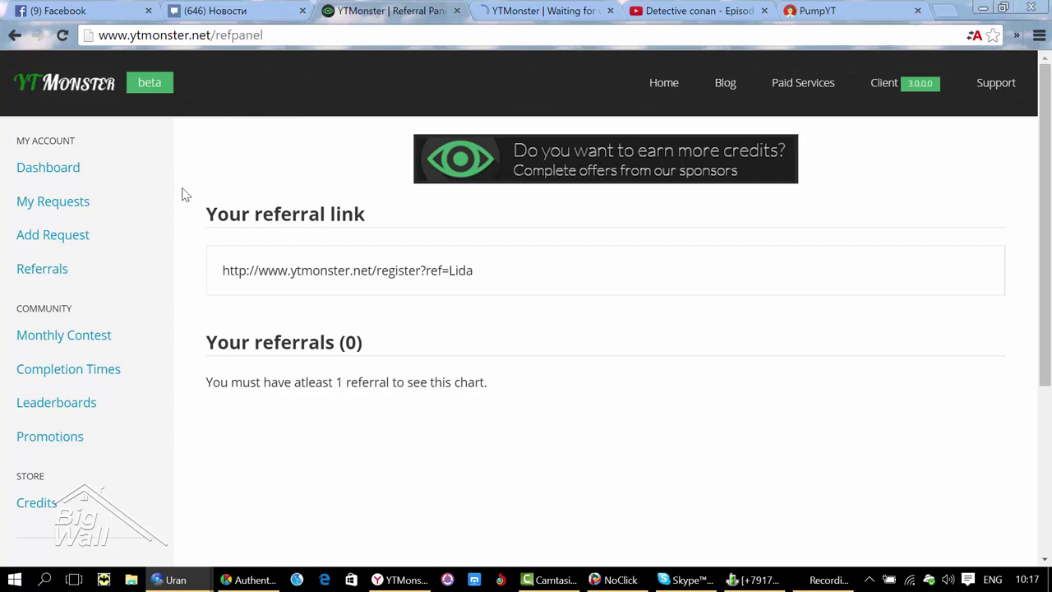
{"action": "left_click", "coordinate": [62, 337]}
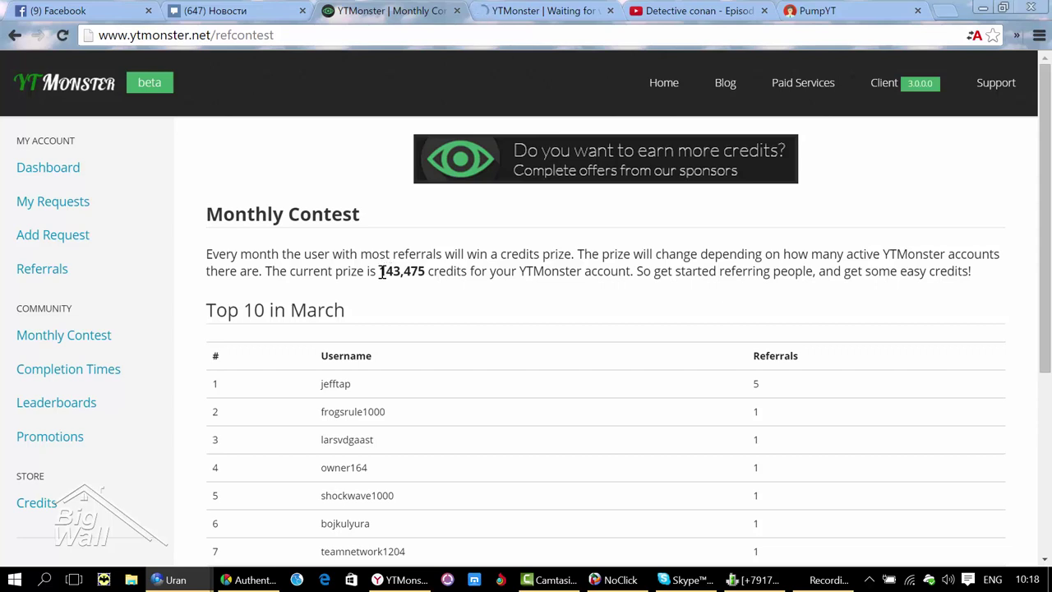
{"action": "left_click", "coordinate": [61, 376]}
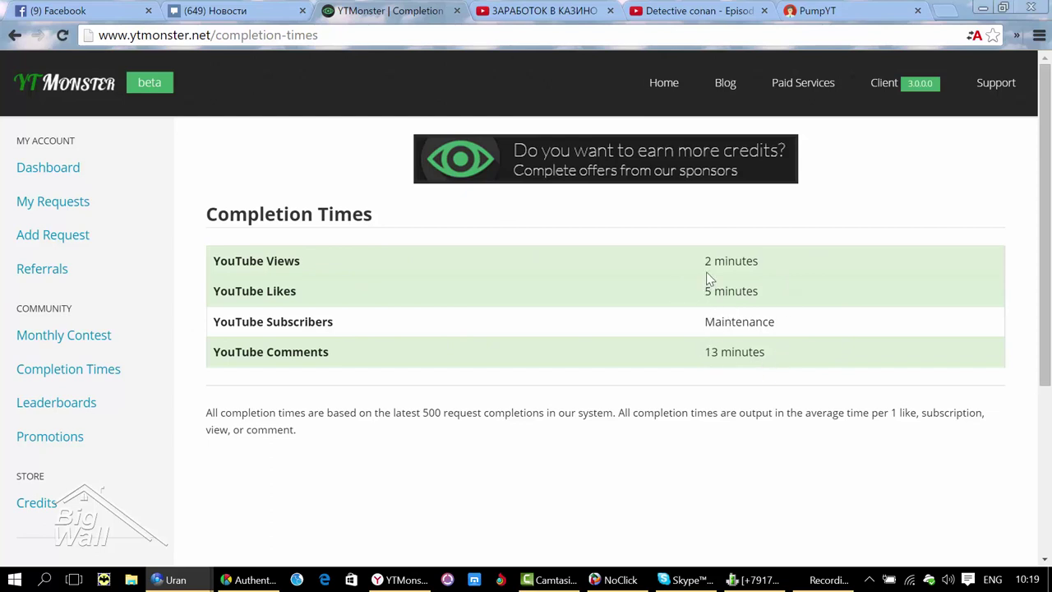
View the Top 10 Videos Watched leaderboard and check the account's watched-video count in the YTMonster client window, minimizing it again
{"action": "left_click", "coordinate": [10, 411]}
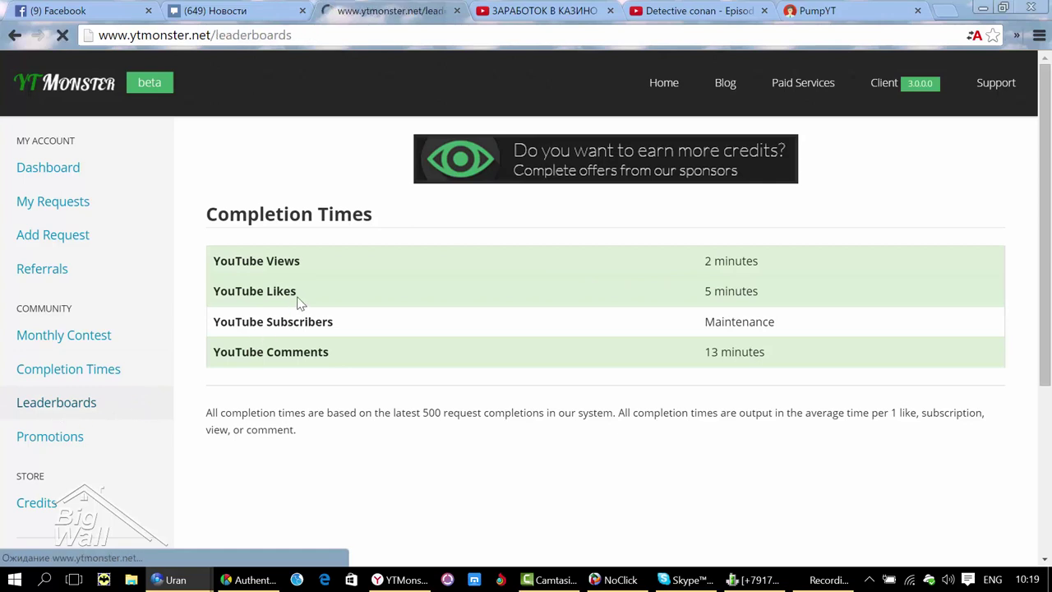
{"action": "scroll", "coordinate": [533, 303], "scroll_direction": "down", "scroll_amount": 1}
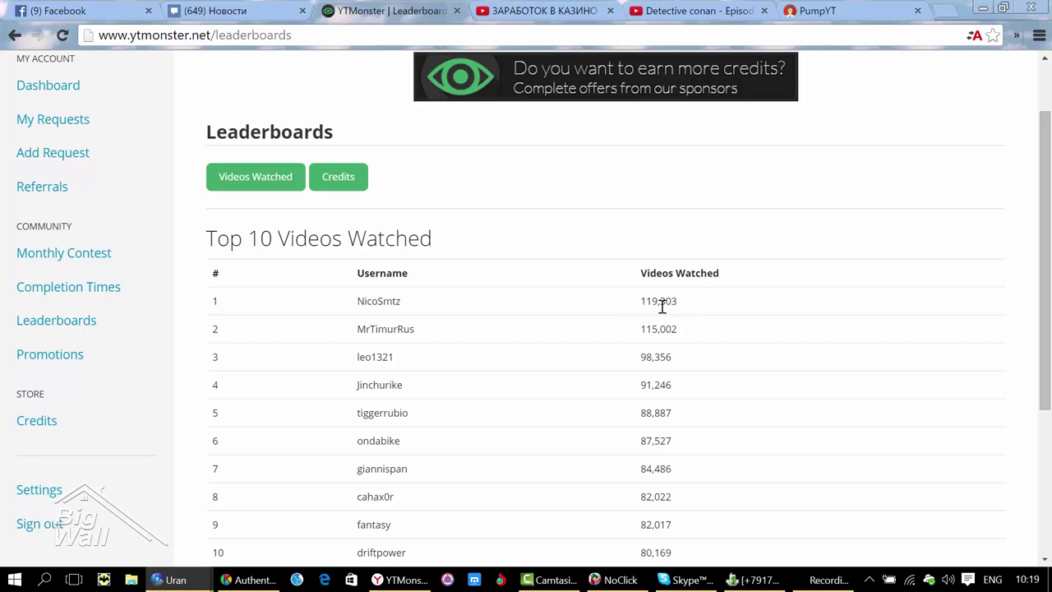
{"action": "mouse_move", "coordinate": [175, 580]}
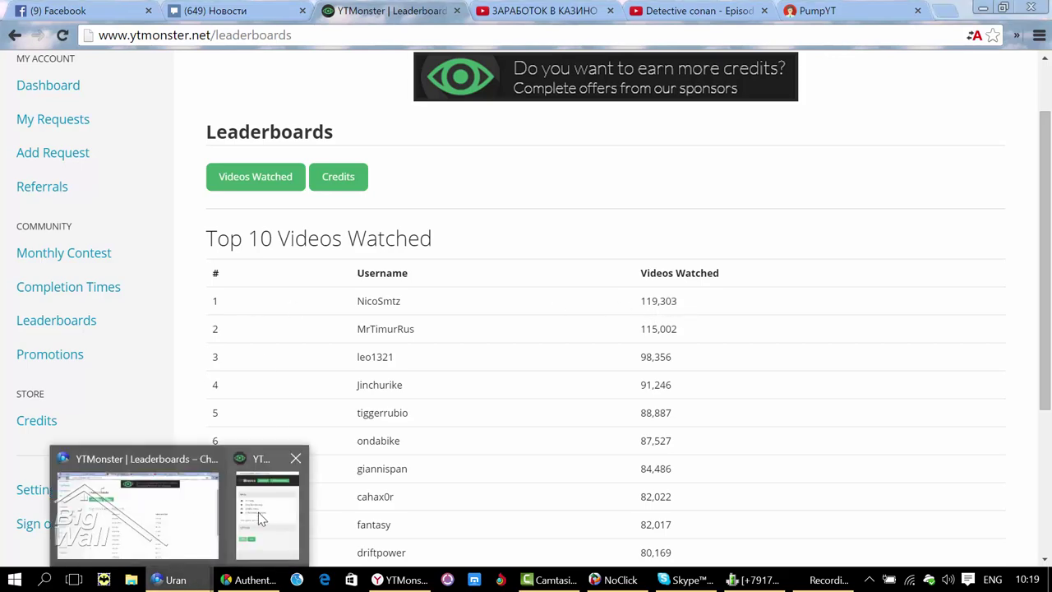
{"action": "left_click", "coordinate": [271, 508]}
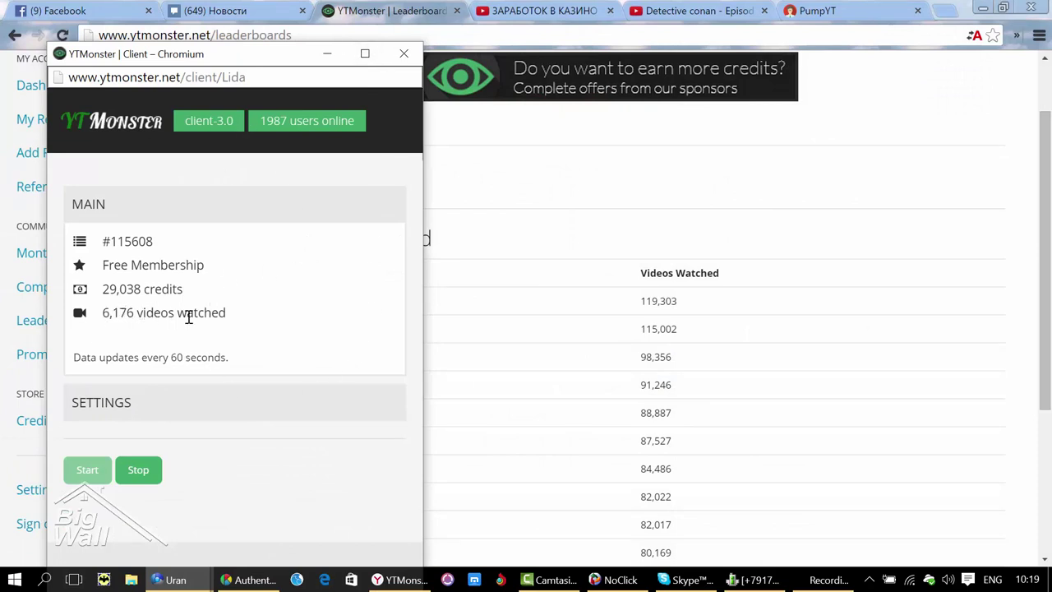
{"action": "left_click", "coordinate": [327, 53]}
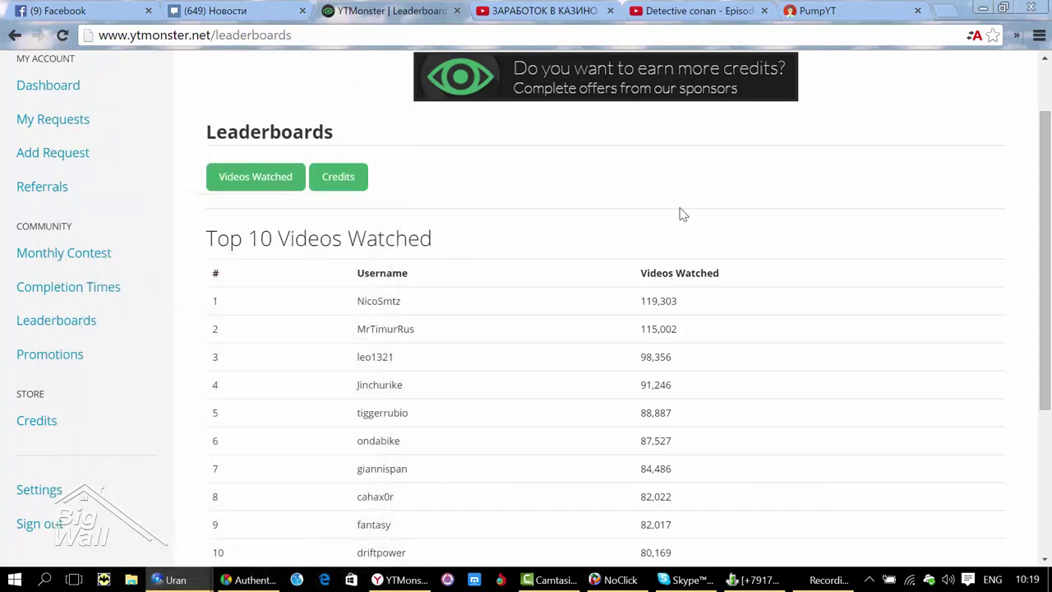
Find the account's own row beneath the Top 10 Videos Watched and highlight its username and watched-video count
{"action": "scroll", "coordinate": [645, 247], "scroll_direction": "down", "scroll_amount": 2}
{"action": "scroll", "coordinate": [645, 247], "scroll_direction": "down", "scroll_amount": 1}
{"action": "scroll", "coordinate": [646, 247], "scroll_direction": "up", "scroll_amount": 2}
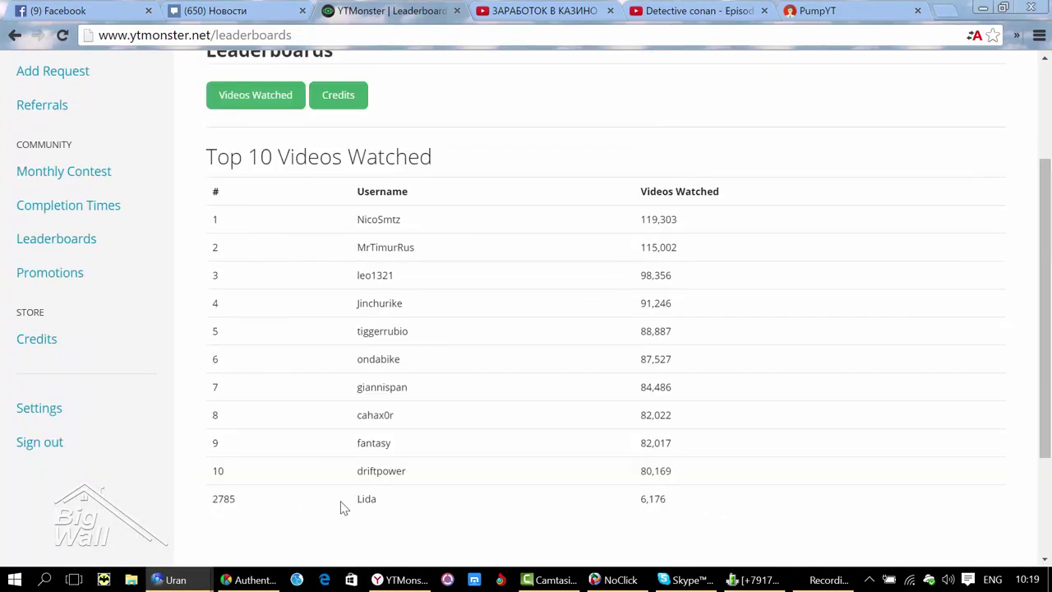
{"action": "double_click", "coordinate": [366, 501]}
{"action": "left_click_drag", "start_coordinate": [642, 499], "coordinate": [673, 507]}
{"action": "left_click", "coordinate": [705, 511]}
Open the Promotions page and review all the promotions available for earning credits
{"action": "left_click", "coordinate": [62, 273]}
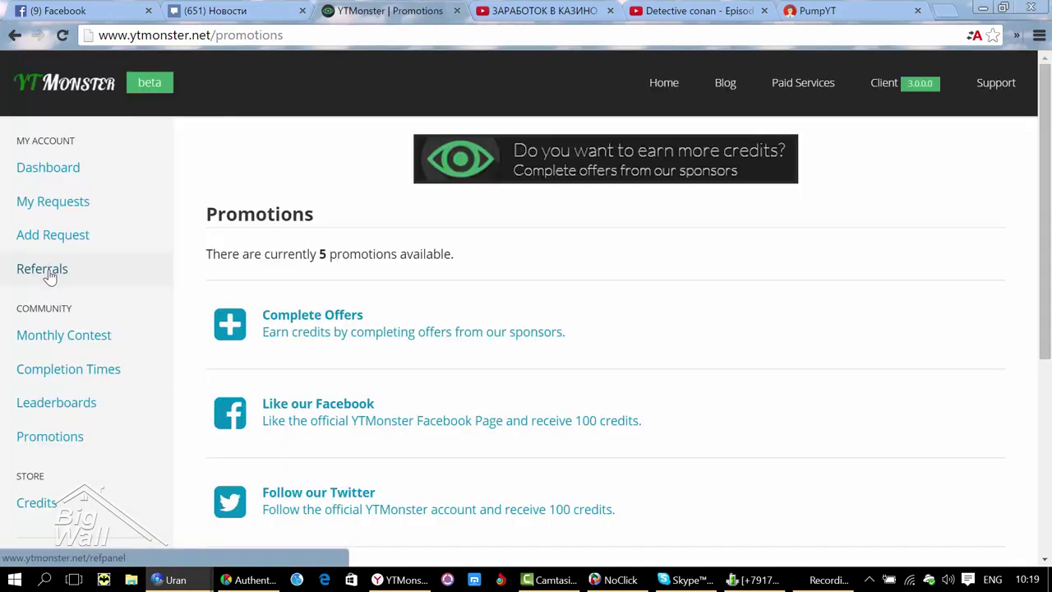
{"action": "scroll", "coordinate": [309, 165], "scroll_direction": "down", "scroll_amount": 1}
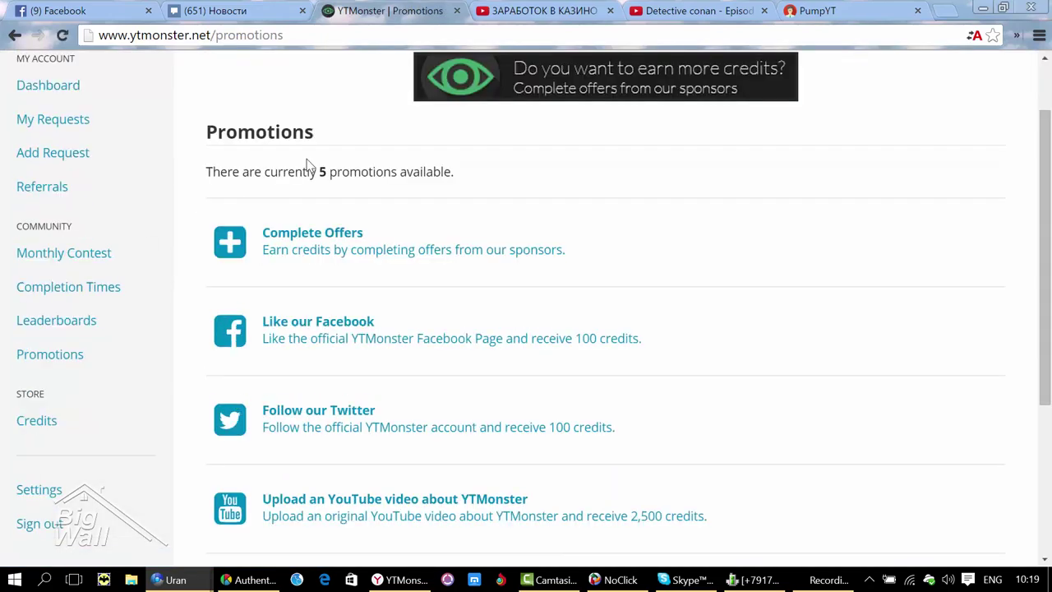
{"action": "scroll", "coordinate": [308, 165], "scroll_direction": "down", "scroll_amount": 1}
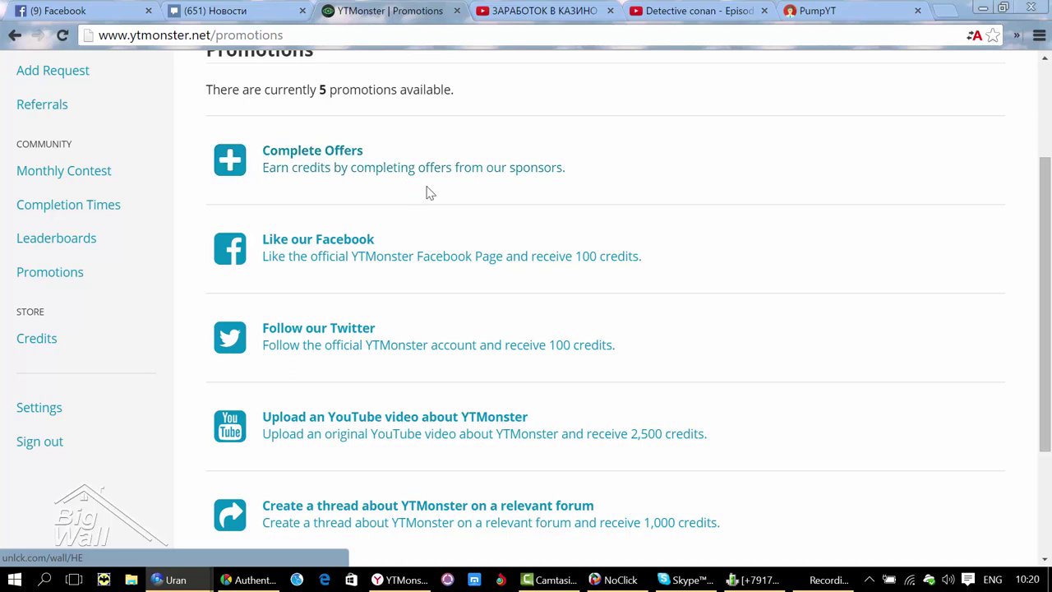
{"action": "scroll", "coordinate": [466, 209], "scroll_direction": "down", "scroll_amount": 1}
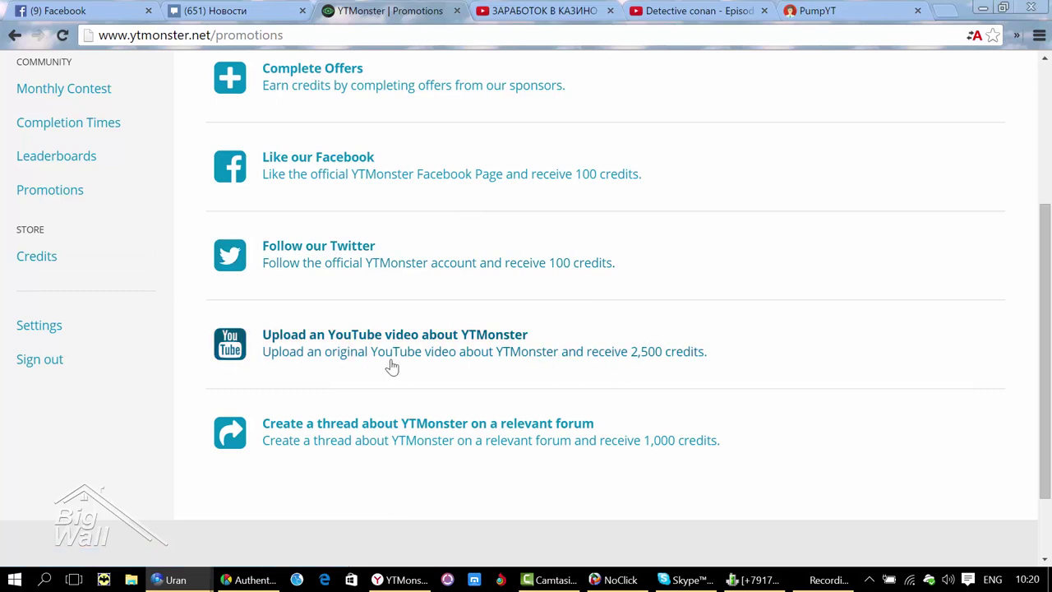
Open the promotion for uploading a YouTube video about YTMonster and examine its credit reward, requirements and proof submission field
{"action": "left_click", "coordinate": [319, 350]}
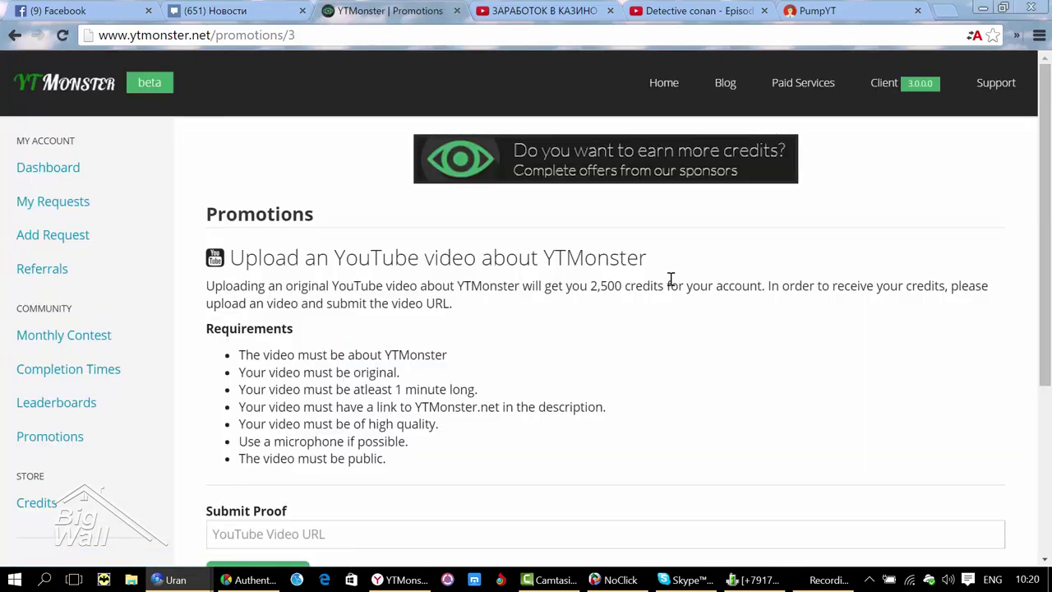
{"action": "scroll", "coordinate": [669, 282], "scroll_direction": "down", "scroll_amount": 1}
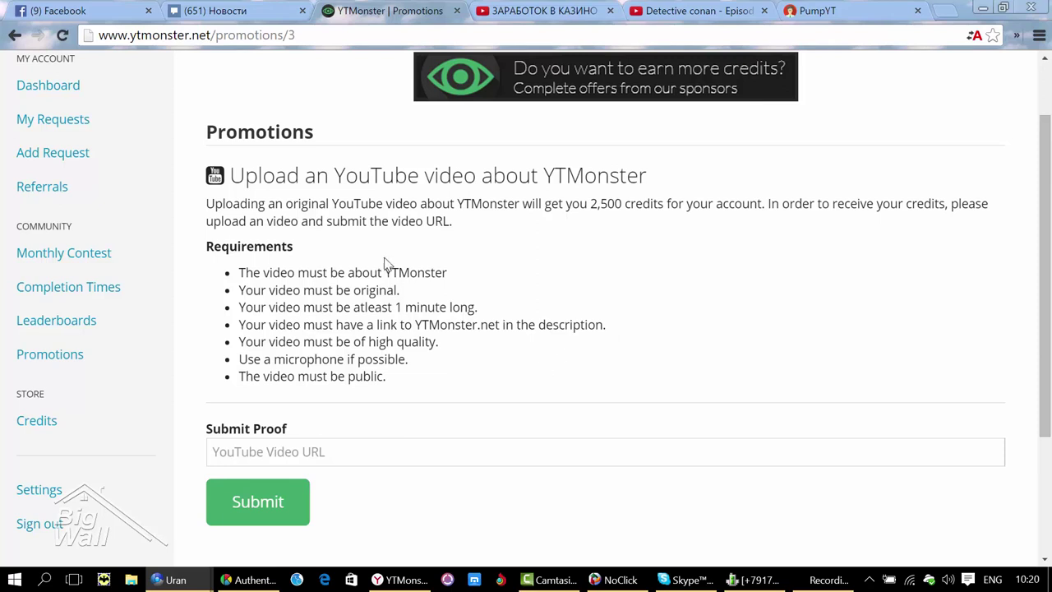
{"action": "left_click", "coordinate": [383, 456]}
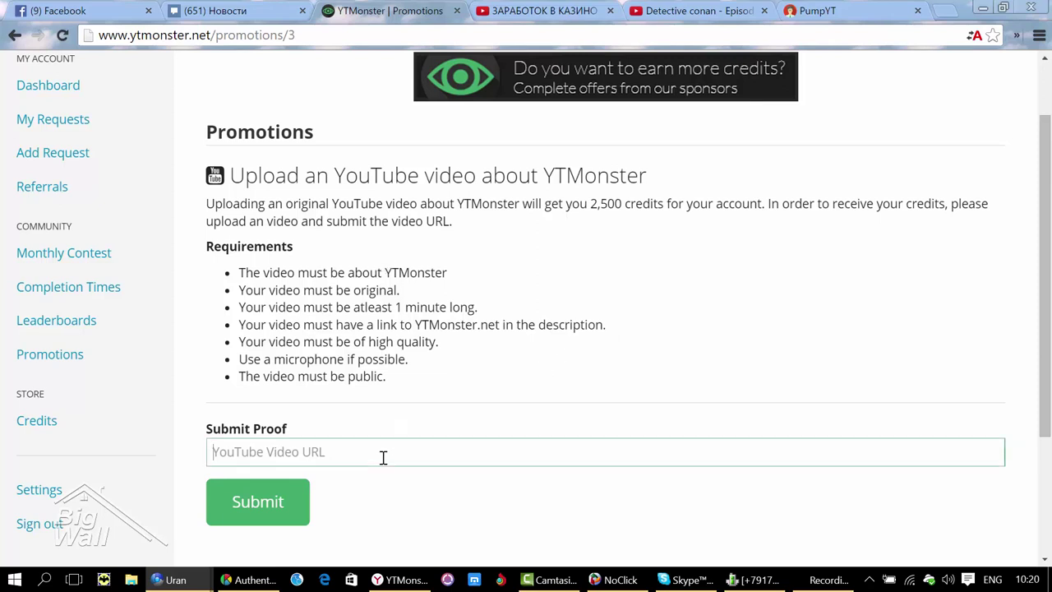
{"action": "left_click", "coordinate": [594, 204]}
{"action": "left_click_drag", "start_coordinate": [594, 204], "coordinate": [622, 205]}
{"action": "left_click", "coordinate": [669, 235]}
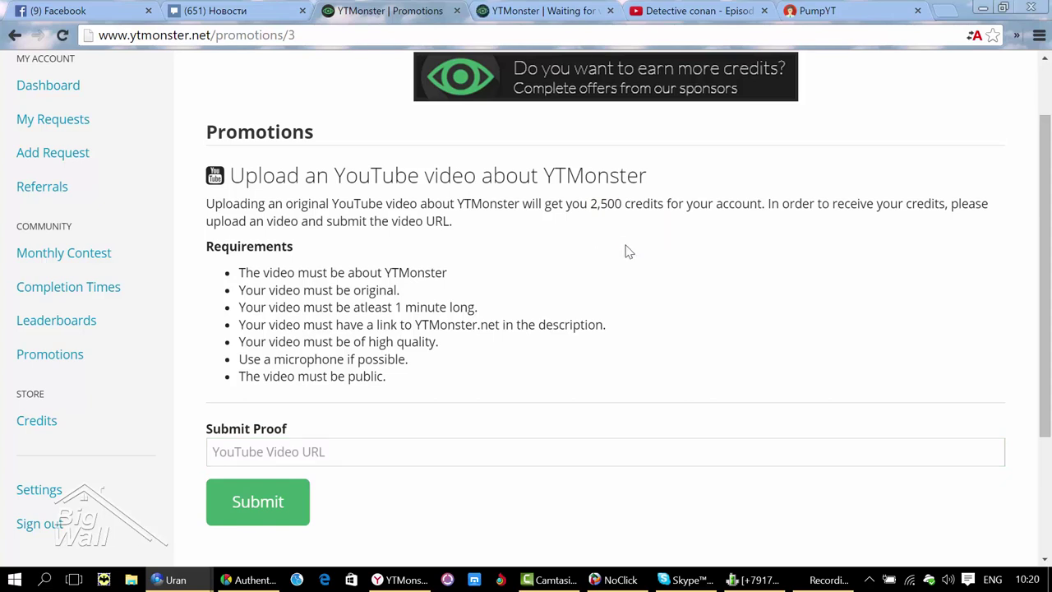
{"action": "scroll", "coordinate": [543, 260], "scroll_direction": "down", "scroll_amount": 1}
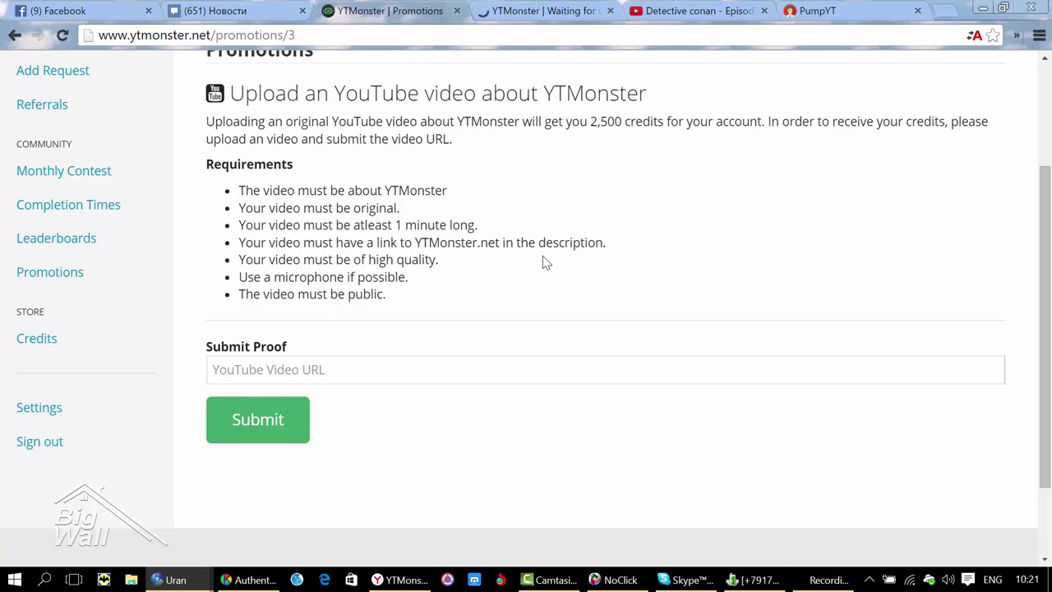
{"action": "scroll", "coordinate": [460, 246], "scroll_direction": "up", "scroll_amount": 1}
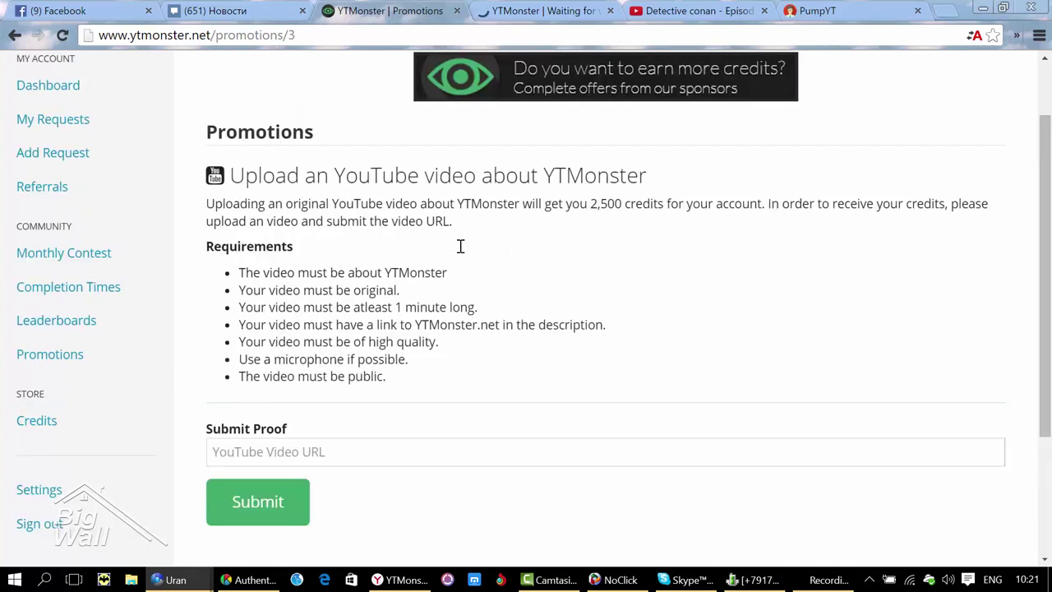
Open the credits store and look through the purchasable credit packages without changing the selection
{"action": "left_click", "coordinate": [37, 422]}
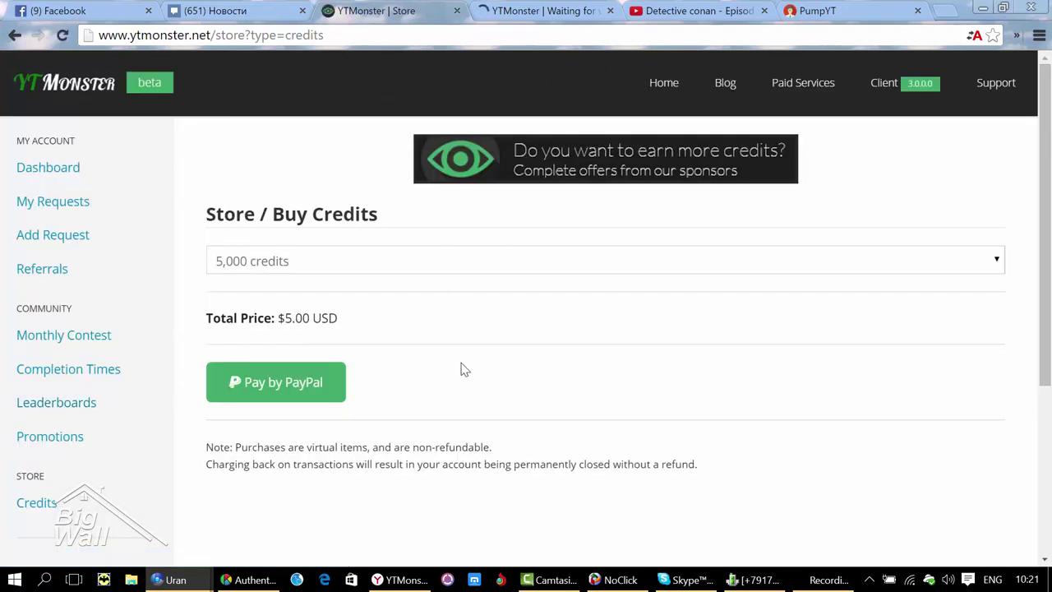
{"action": "left_click", "coordinate": [859, 265]}
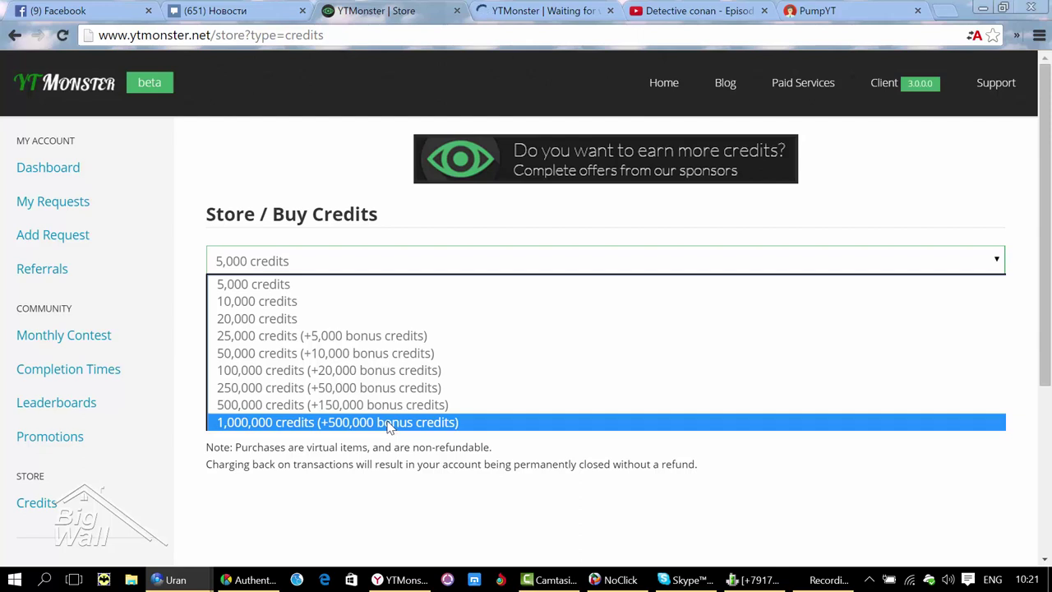
{"action": "left_click", "coordinate": [297, 146]}
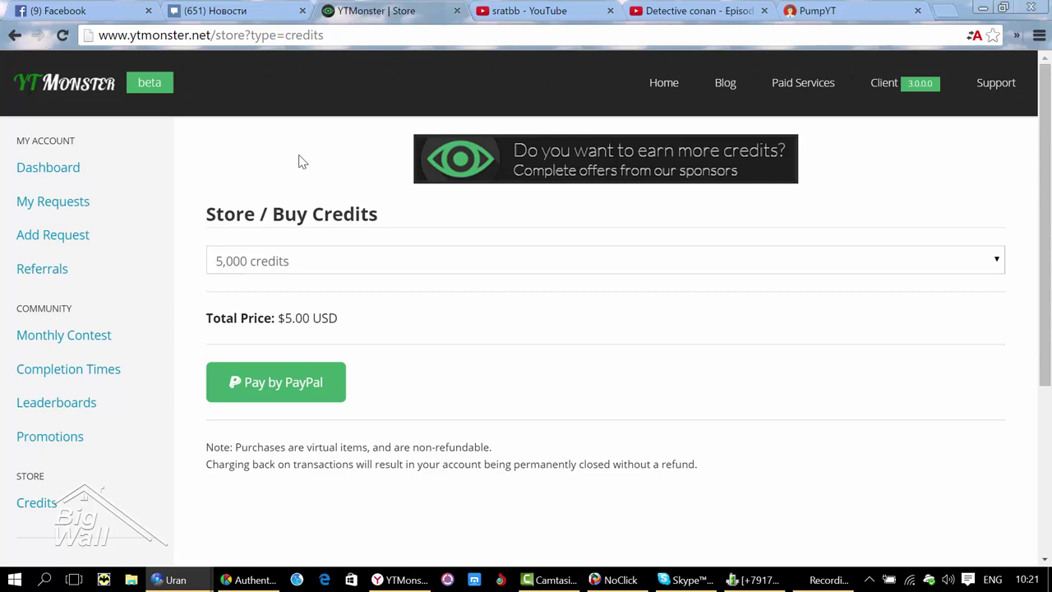
Open the account's Settings page
{"action": "scroll", "coordinate": [300, 162], "scroll_direction": "down", "scroll_amount": 2}
{"action": "left_click", "coordinate": [39, 408]}
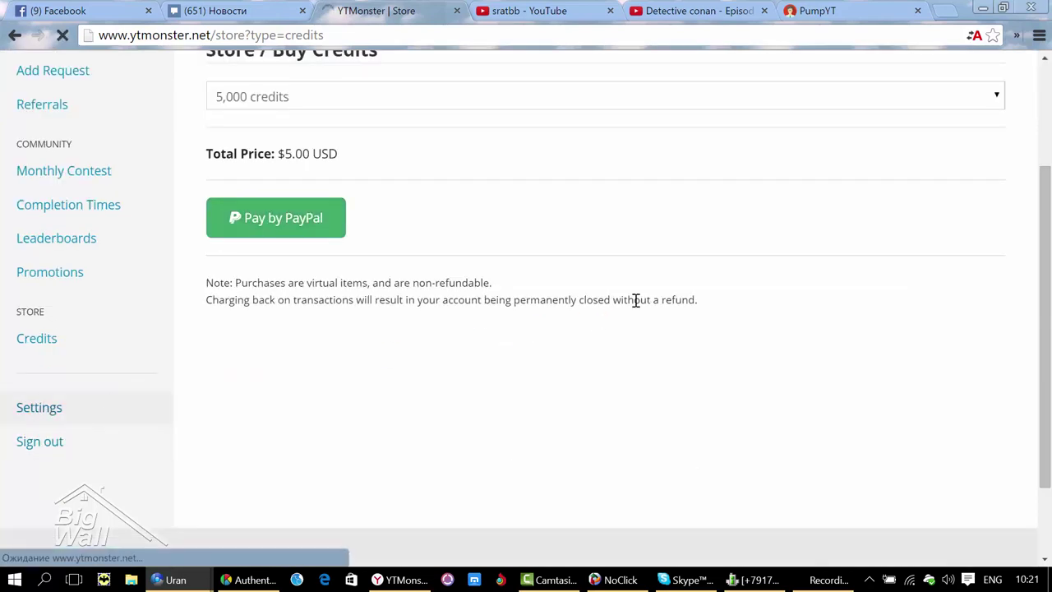